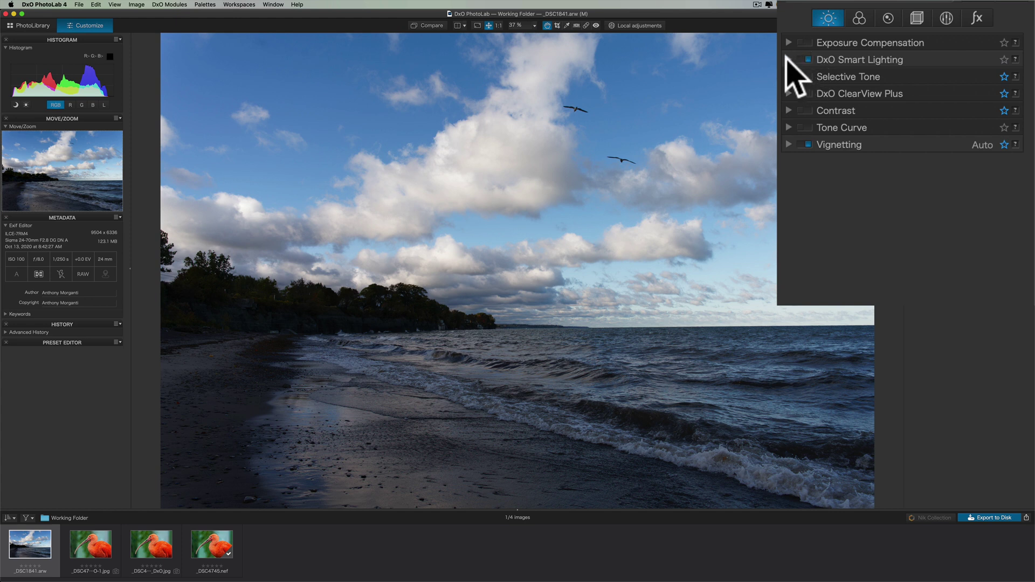
Switch DxO Smart Lighting from Uniform to Spot Weighted mode.
click(787, 59)
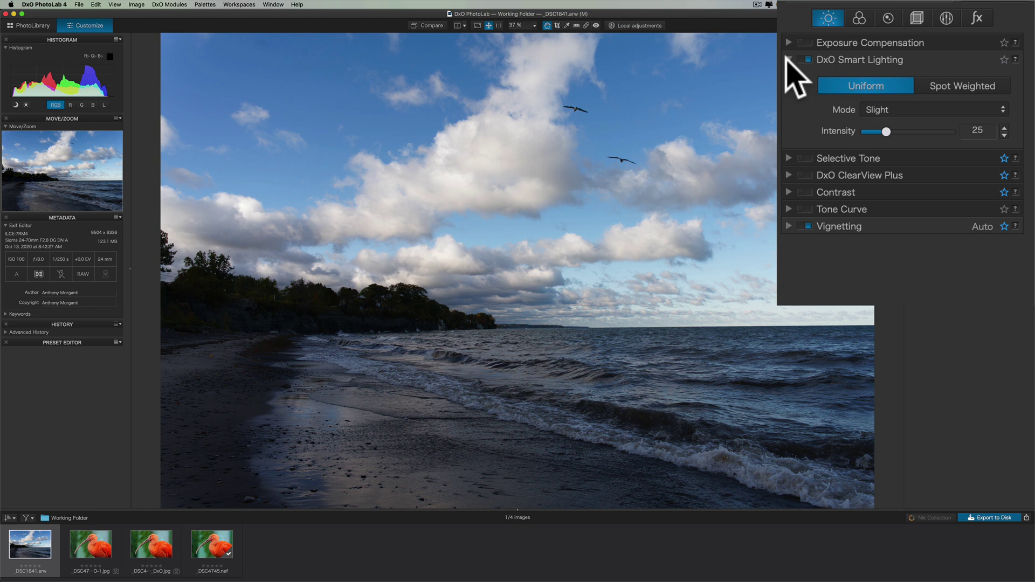
click(950, 89)
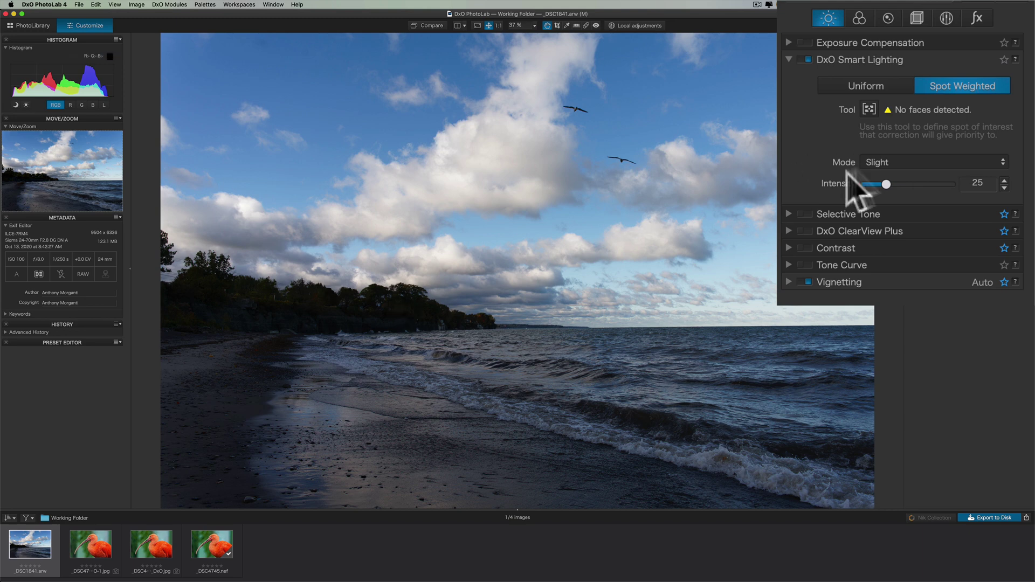
Draw a Spot Weighted priority zone over the distant treeline and close the spot weighting tool.
click(870, 110)
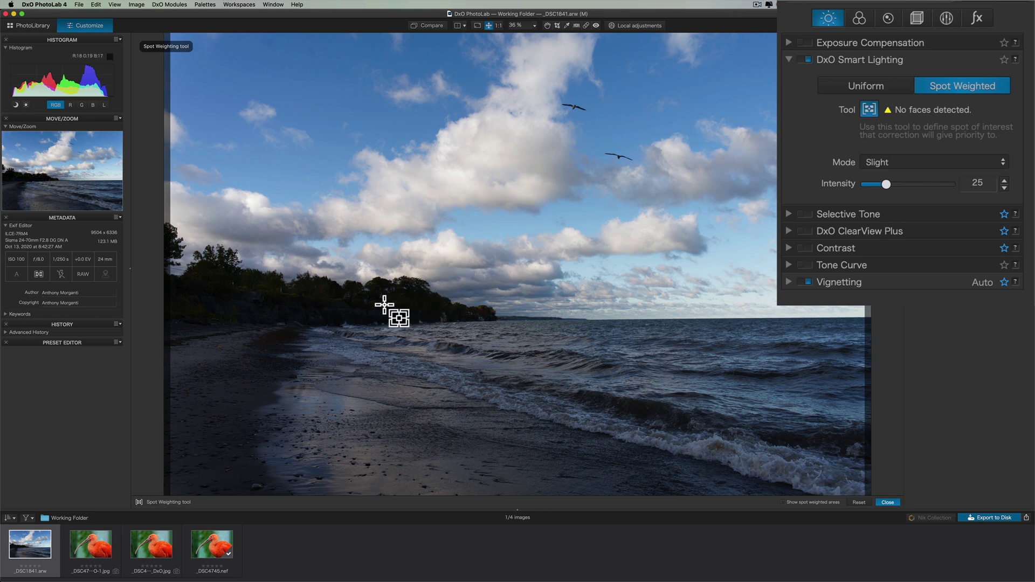
drag(384, 305, 434, 319)
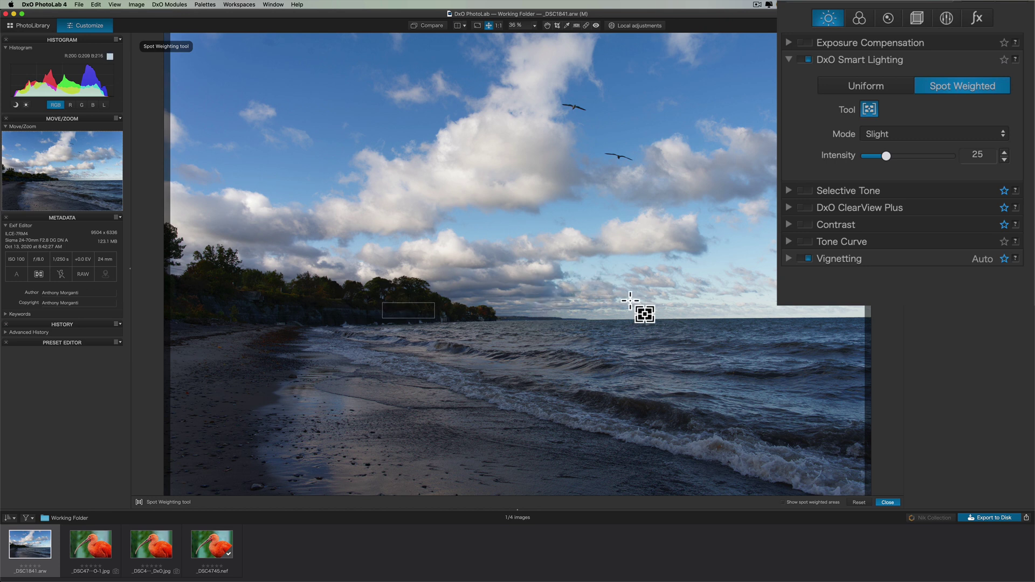
click(888, 502)
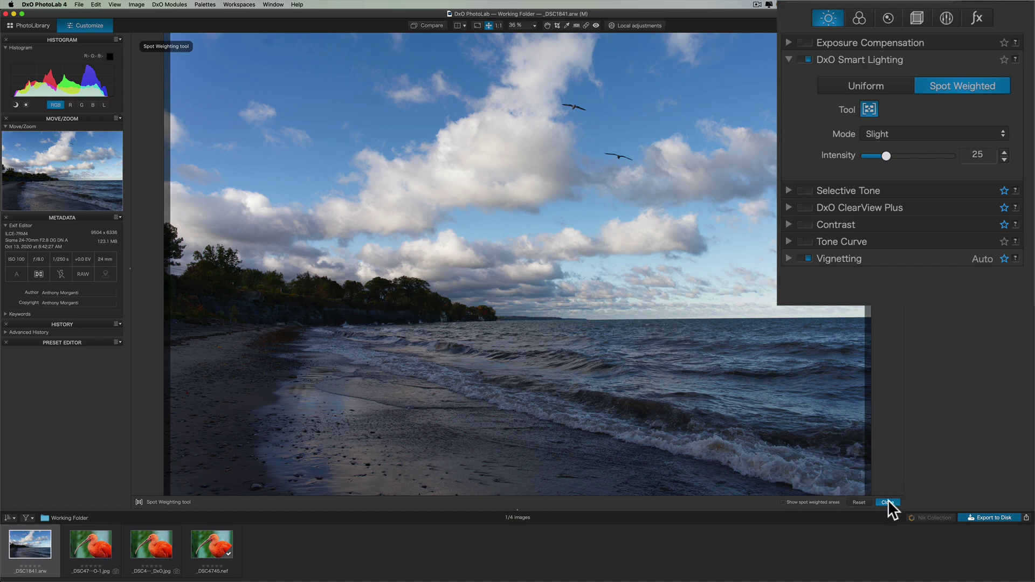
click(888, 502)
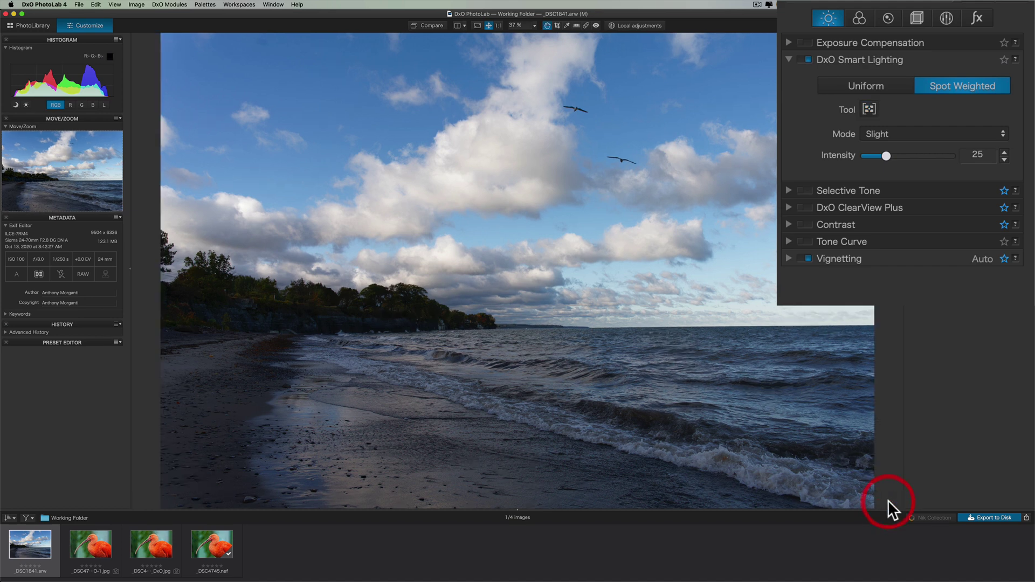
Set Selective Tone to Shadows 38, Highlights -59, Midtones 21 and Blacks -6.
click(789, 60)
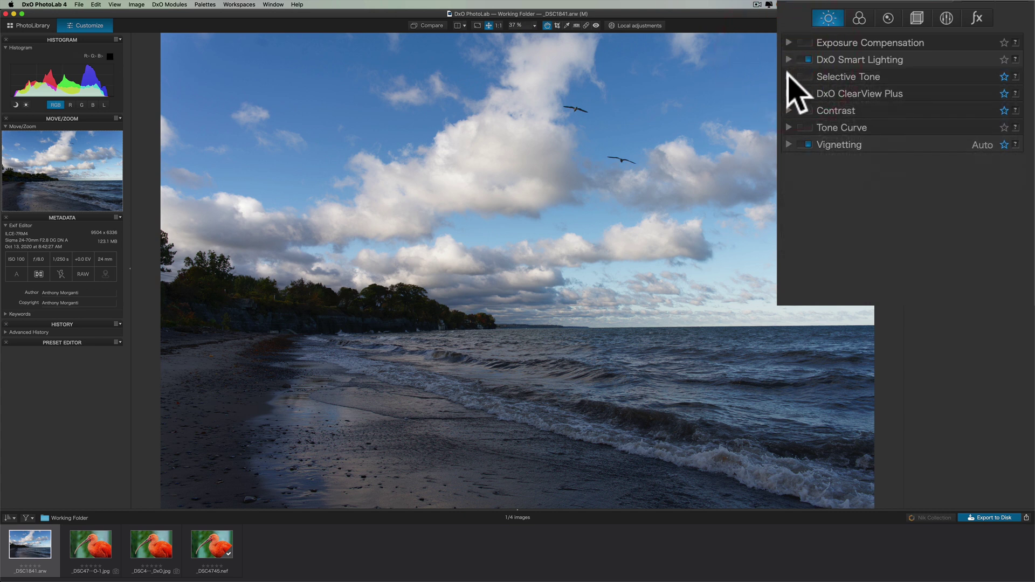
click(788, 76)
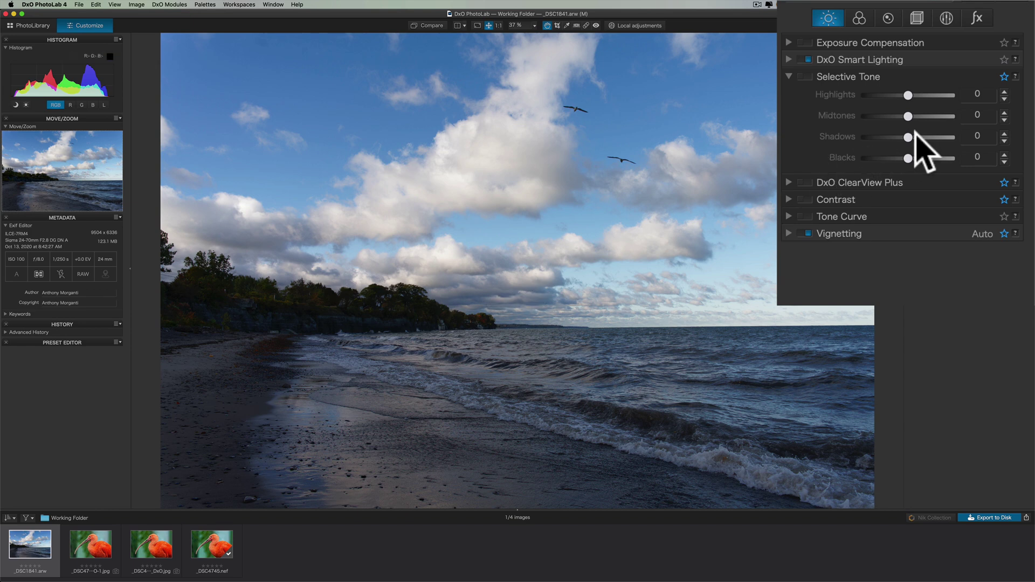
drag(910, 136, 927, 139)
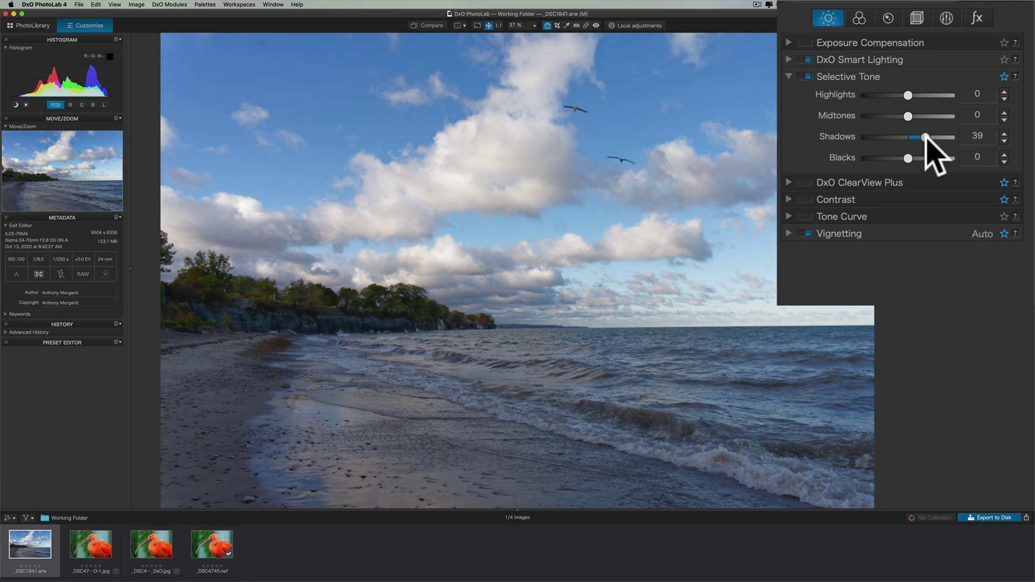
click(909, 122)
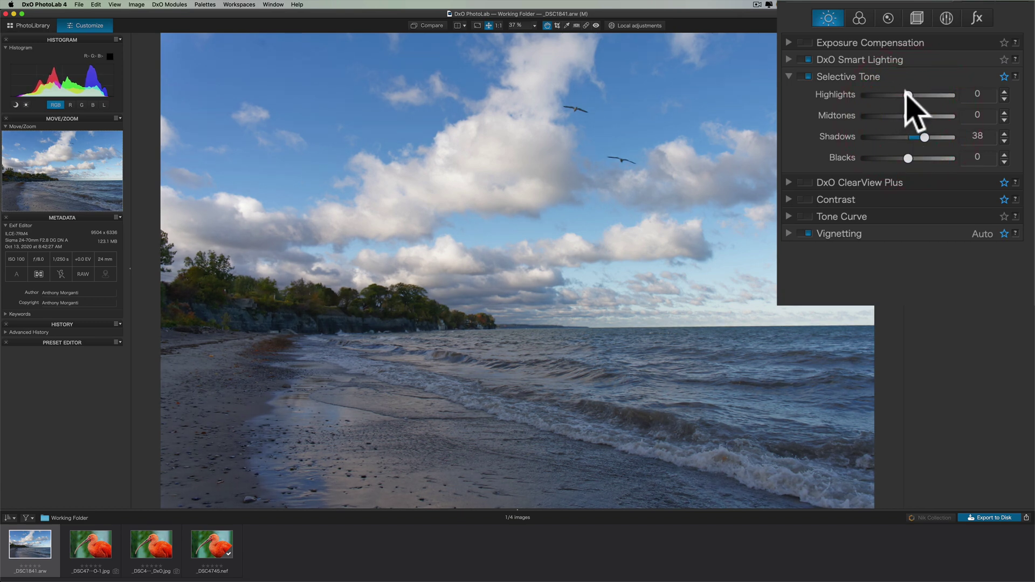
drag(909, 95, 916, 120)
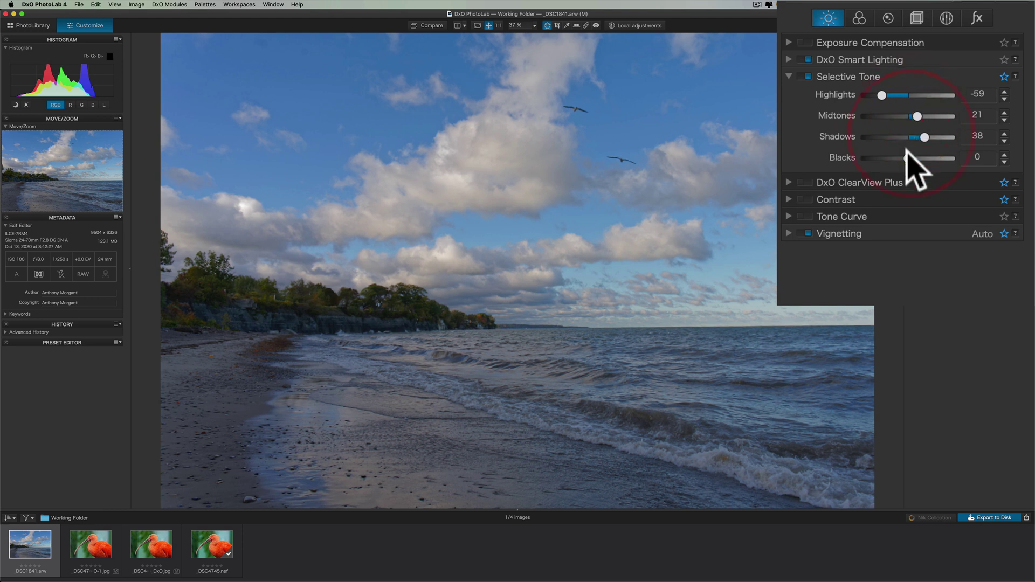
drag(906, 156, 906, 156)
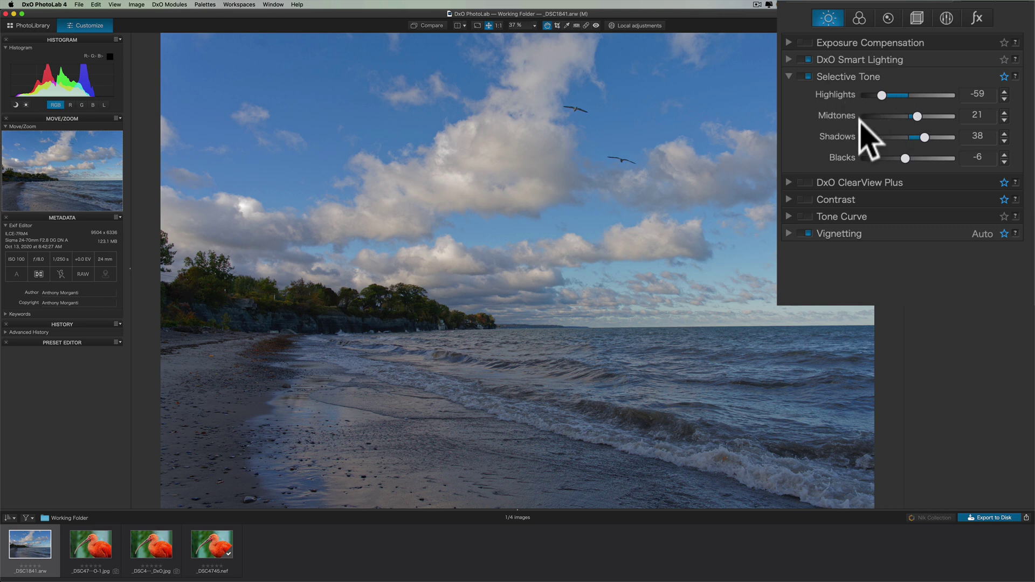
Enable DxO ClearView Plus and settle its Intensity at 8.
click(788, 76)
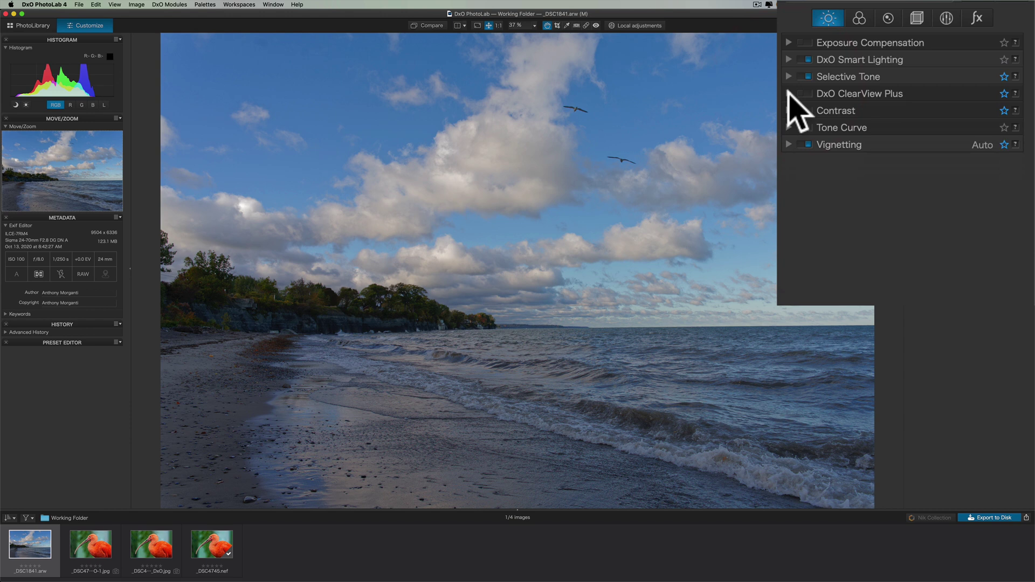
click(788, 93)
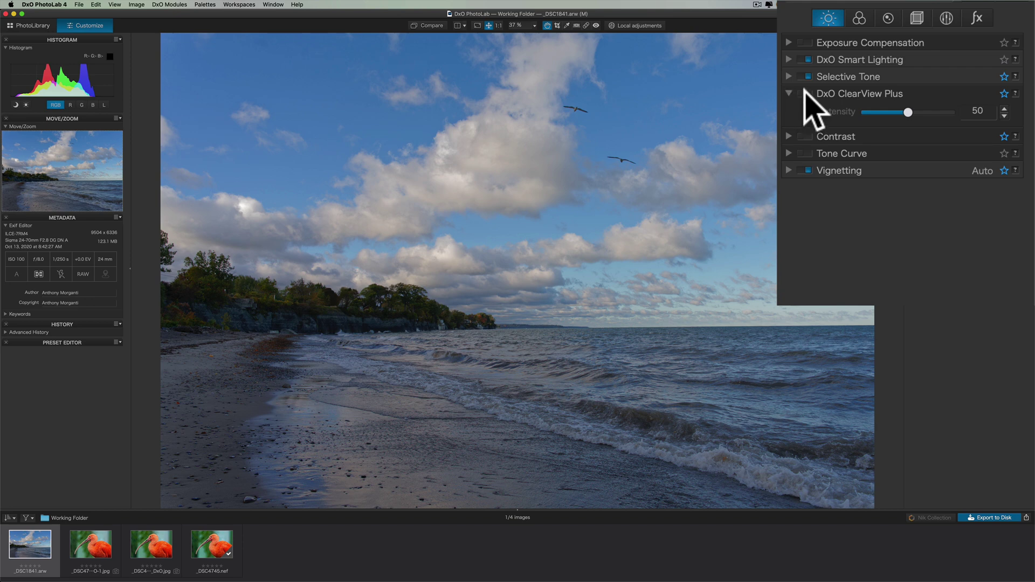
click(805, 93)
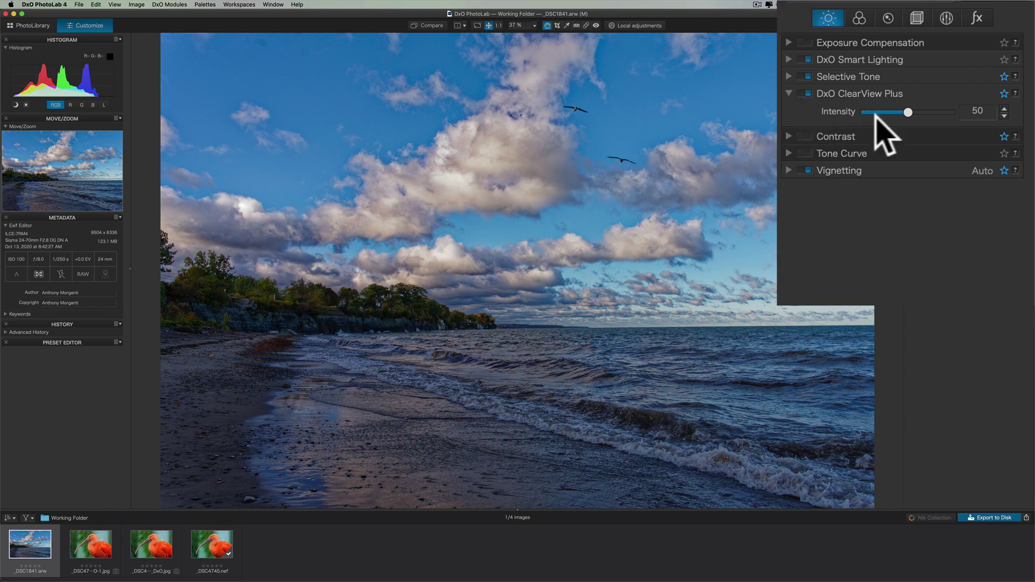
drag(907, 112, 872, 112)
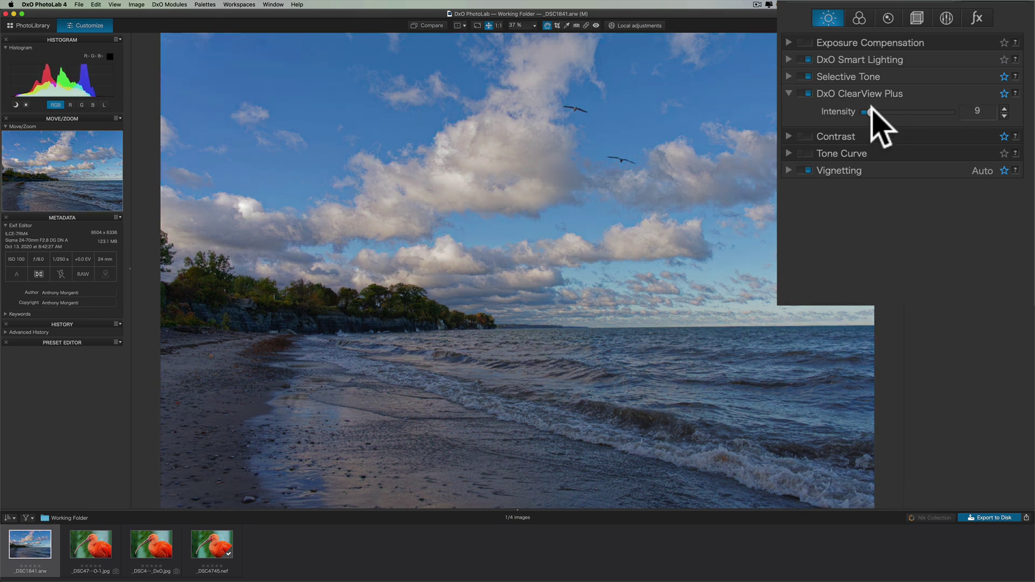
drag(871, 107, 869, 108)
click(870, 107)
drag(871, 108, 872, 108)
click(870, 107)
Apply Contrast 22 with Microcontrast 8 to the beach photo.
click(788, 93)
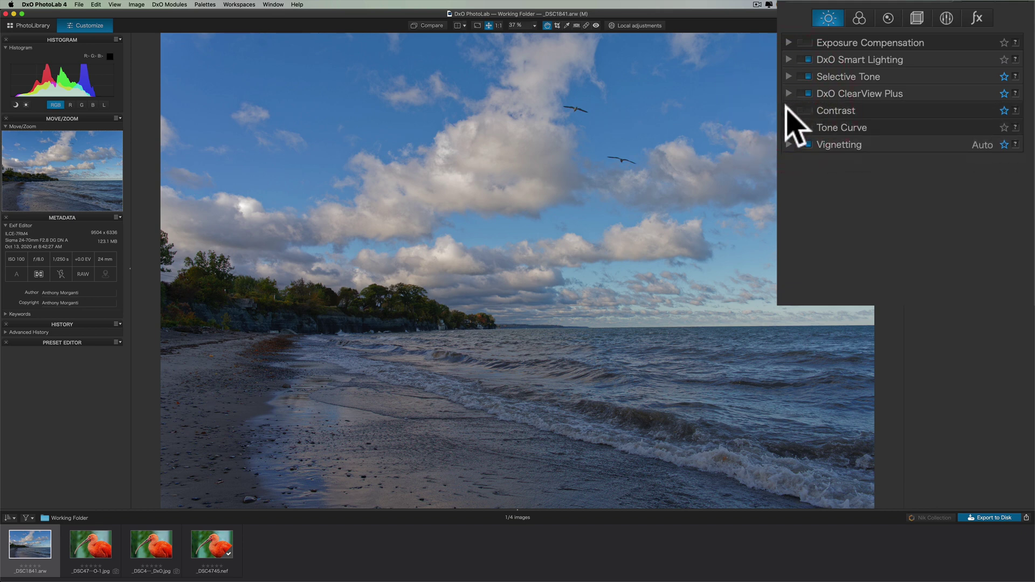
click(788, 111)
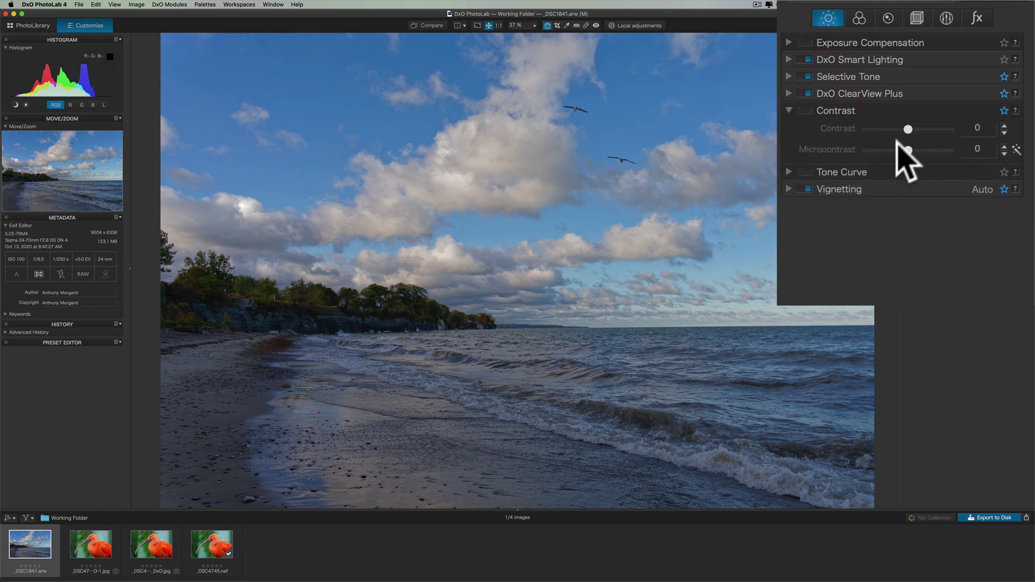
drag(906, 129, 911, 130)
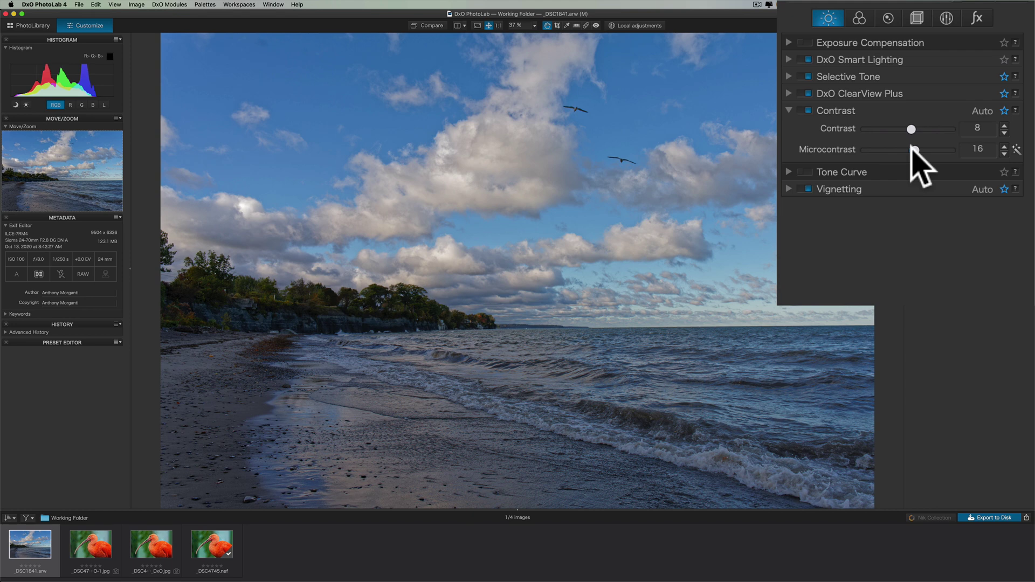
mouse_move(912, 149)
mouse_down()
mouse_move(936, 149)
mouse_move(908, 149)
mouse_up()
click(910, 127)
drag(910, 124, 918, 126)
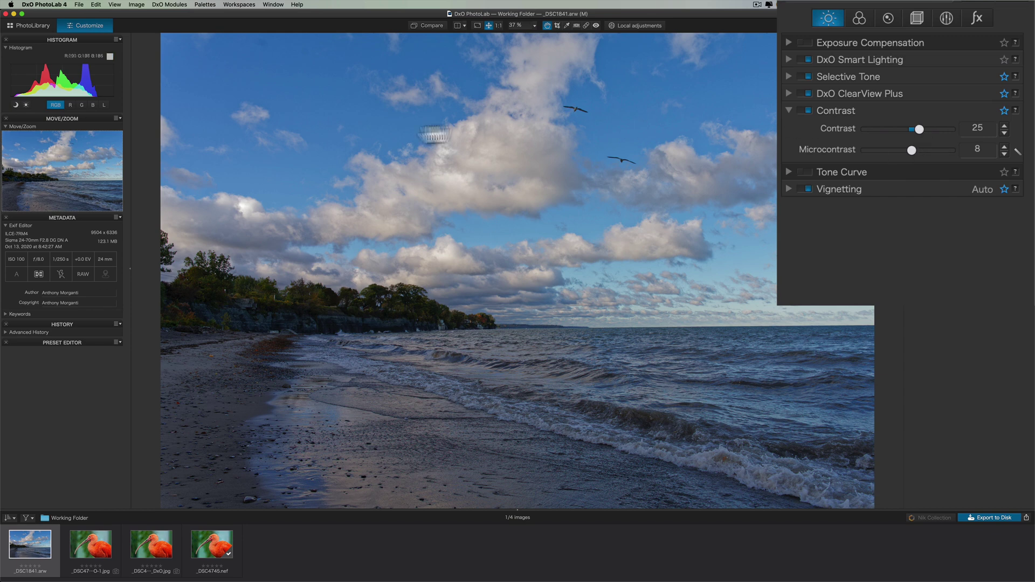
mouse_move(919, 130)
mouse_down()
mouse_move(946, 129)
mouse_move(917, 130)
mouse_up()
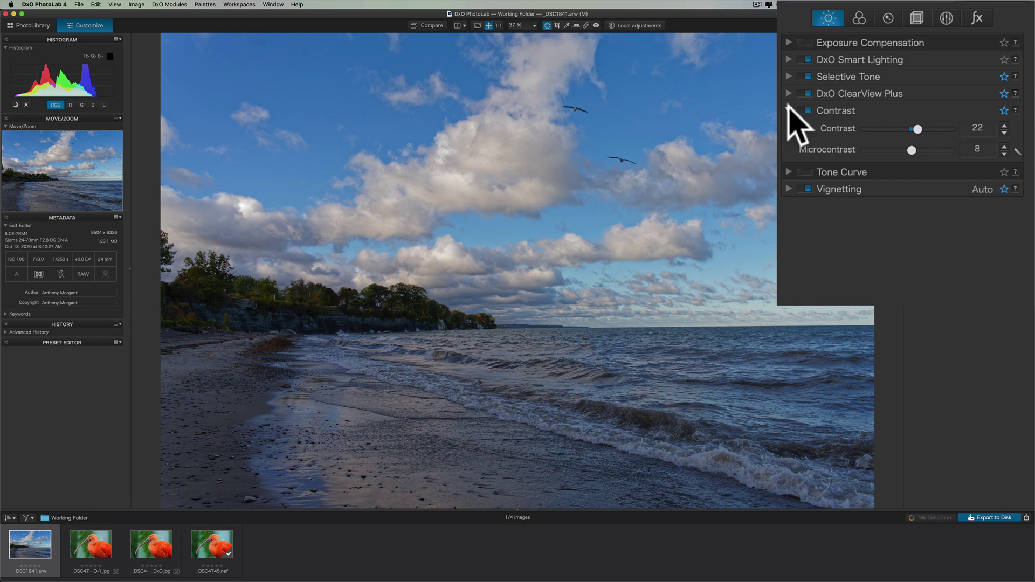
click(789, 111)
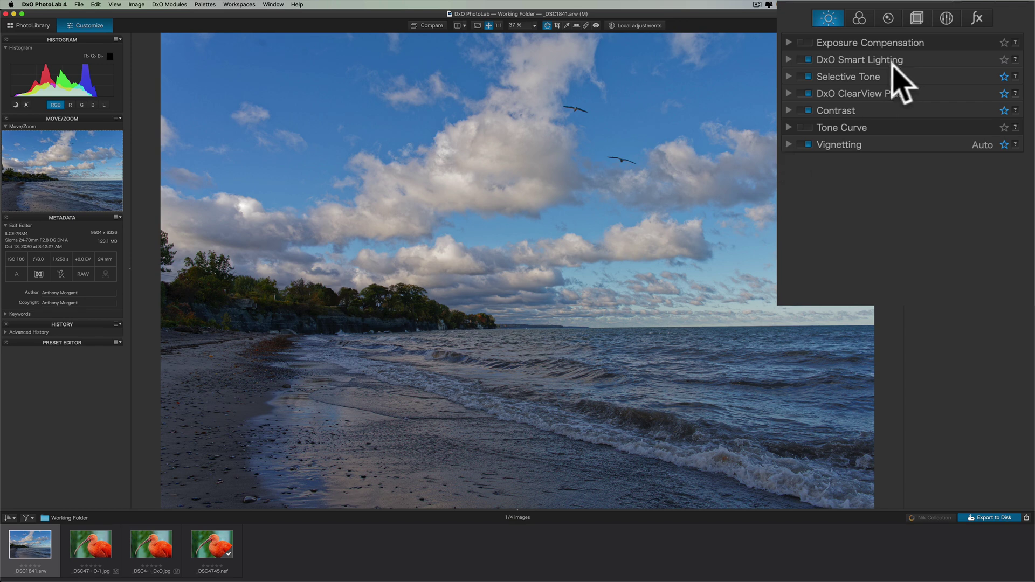
Try the Shade white balance preset, then set a custom temperature of about 5991.
click(860, 19)
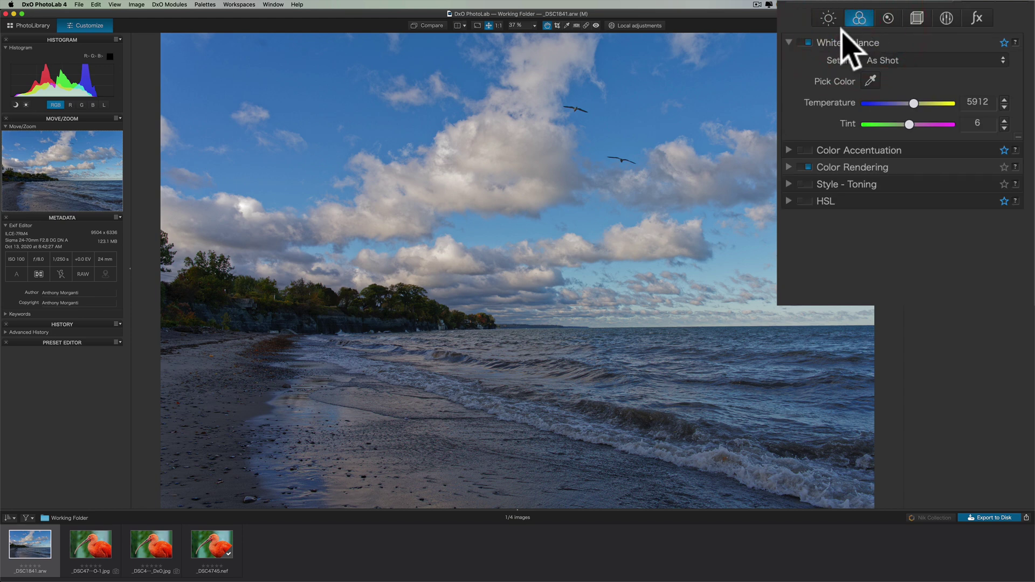
click(934, 78)
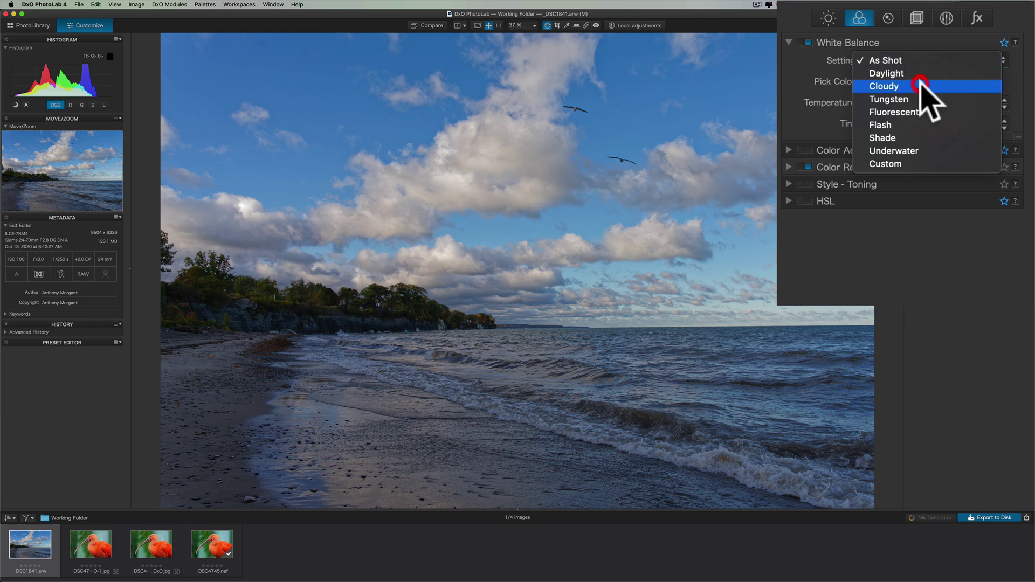
click(920, 85)
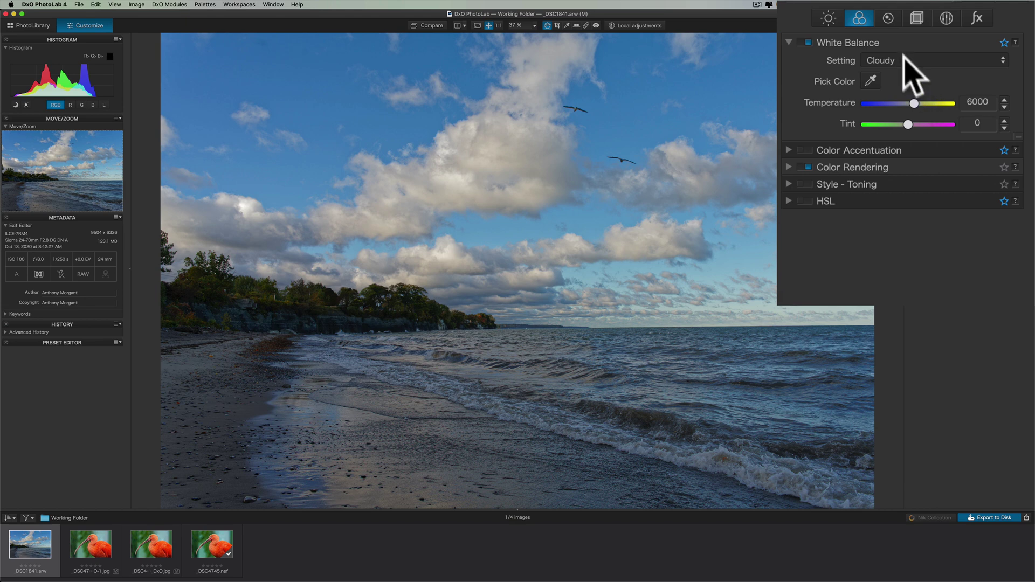
click(904, 60)
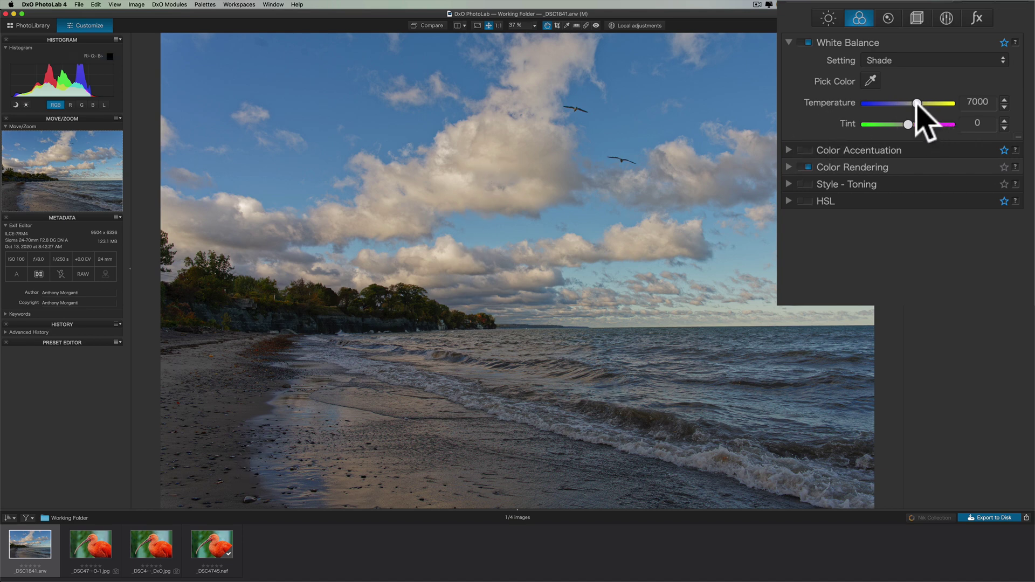
drag(916, 103, 914, 103)
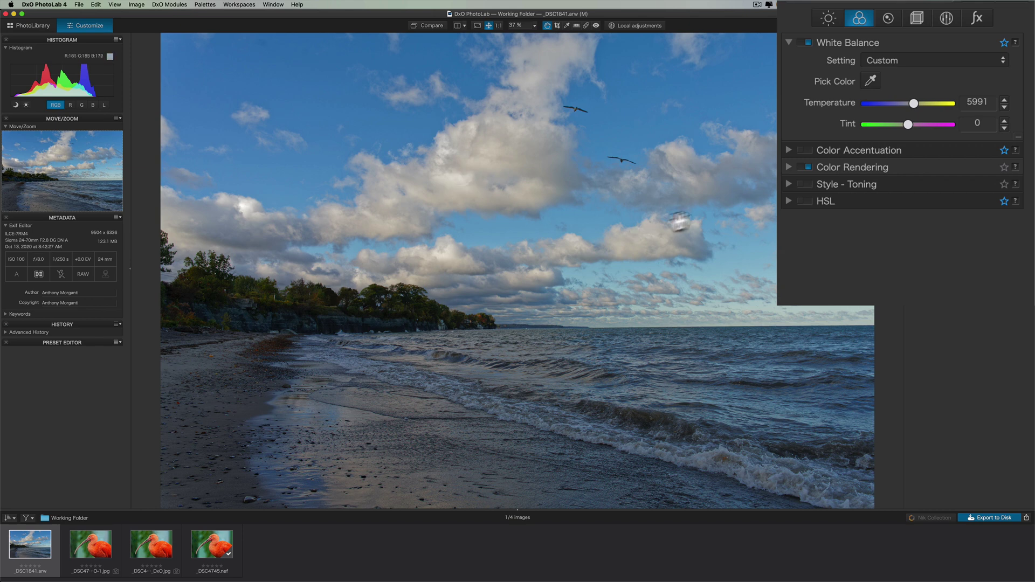
click(787, 41)
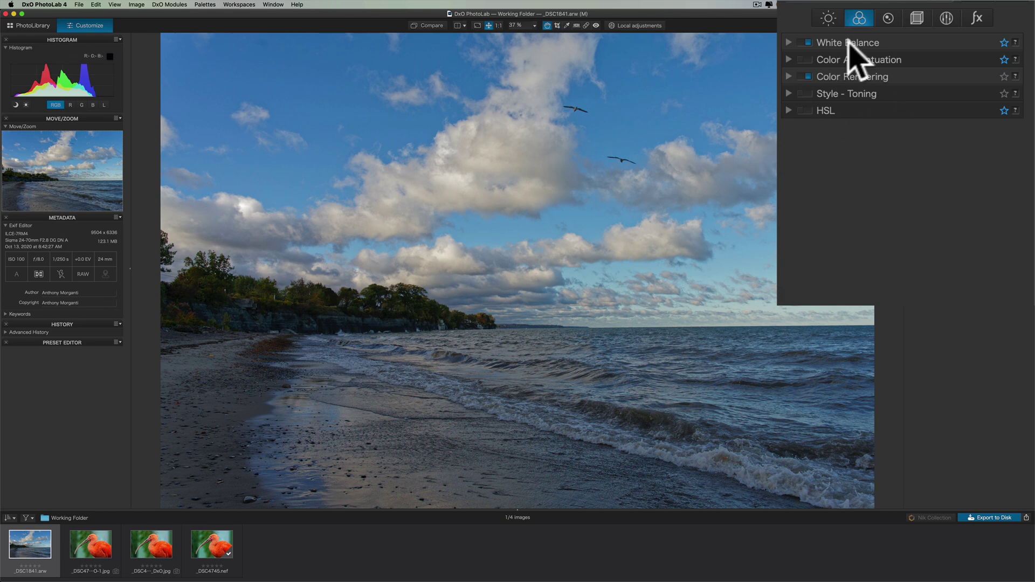
Show the Detail corrections and collapse the DxO Denoising Technologies section.
click(887, 19)
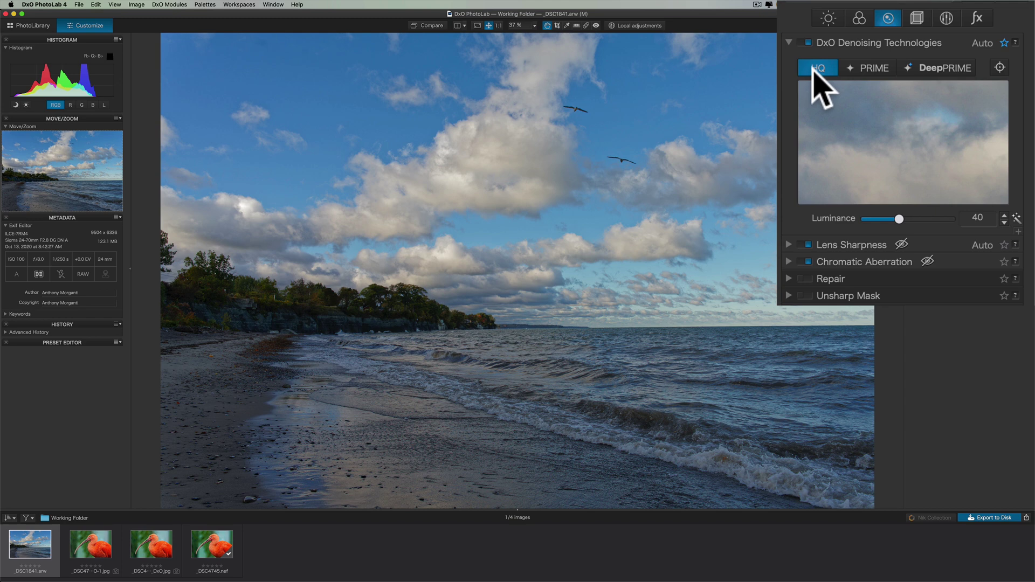
click(788, 42)
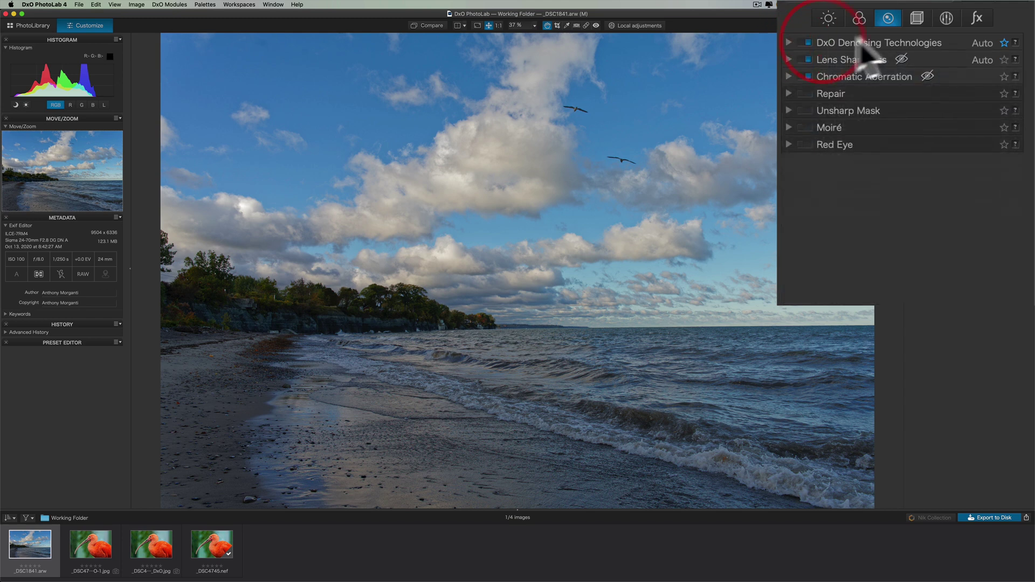
Enter Local Adjustments mode and pick Graduated Filter from the right-click tool wheel.
click(947, 17)
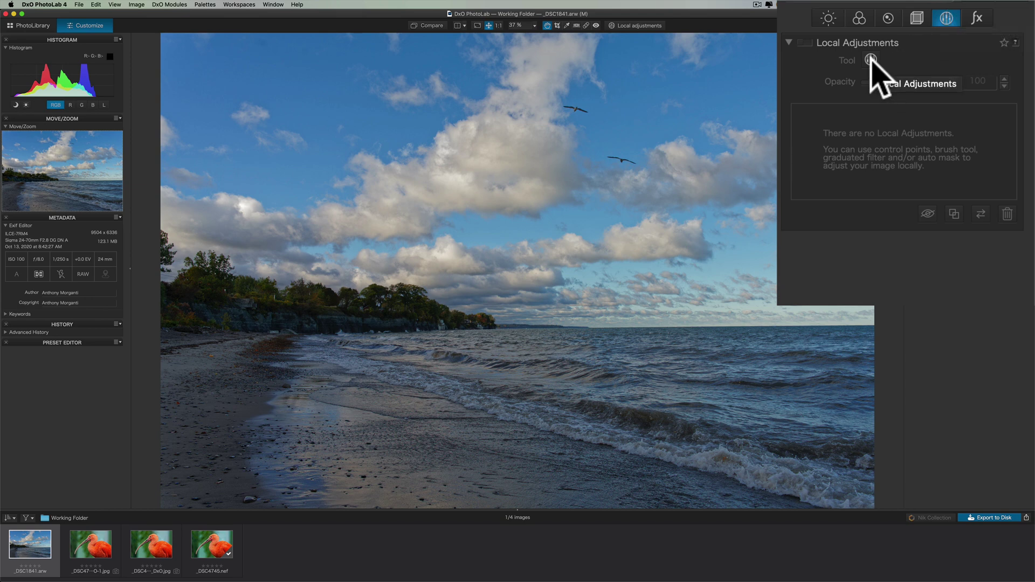
click(619, 25)
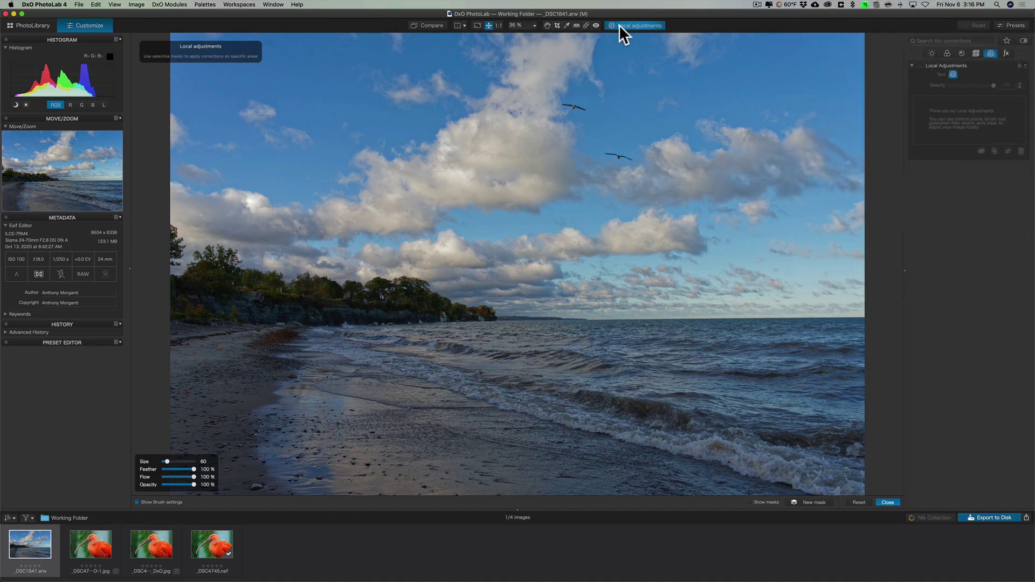
right_click(555, 140)
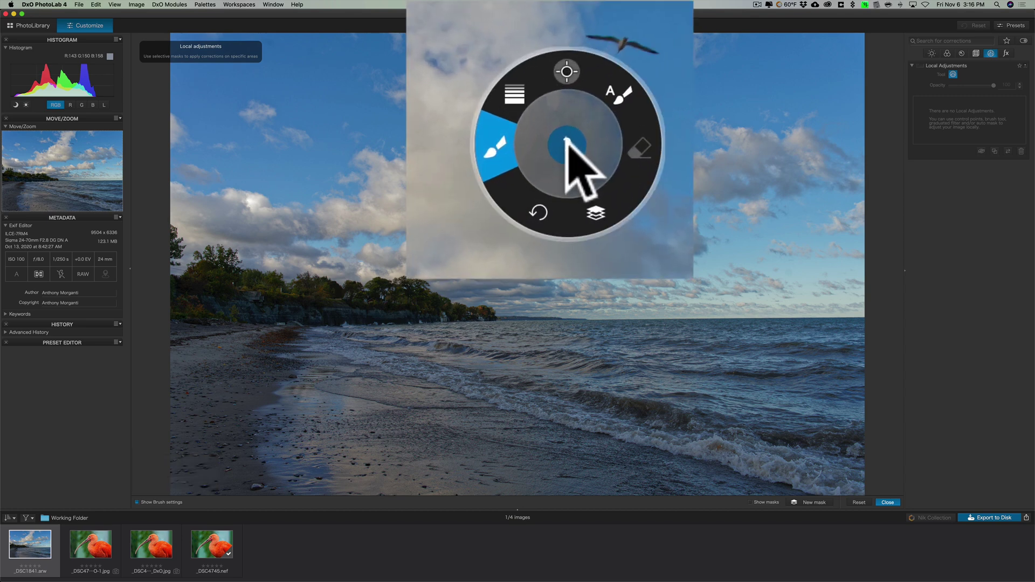
click(518, 94)
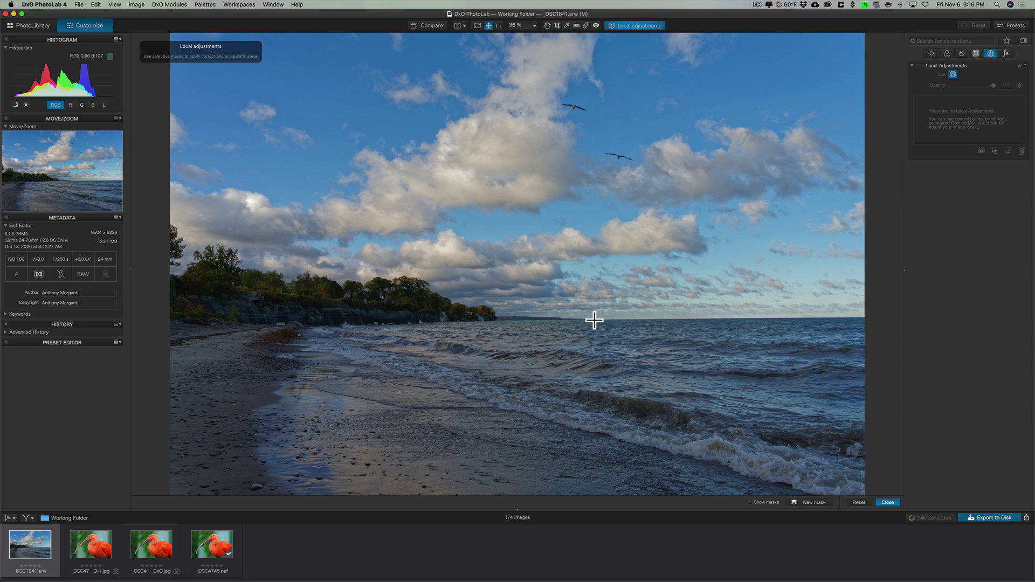
Draw a graduated filter over the lake water below the horizon and adjust its edge and centre.
drag(595, 321, 595, 314)
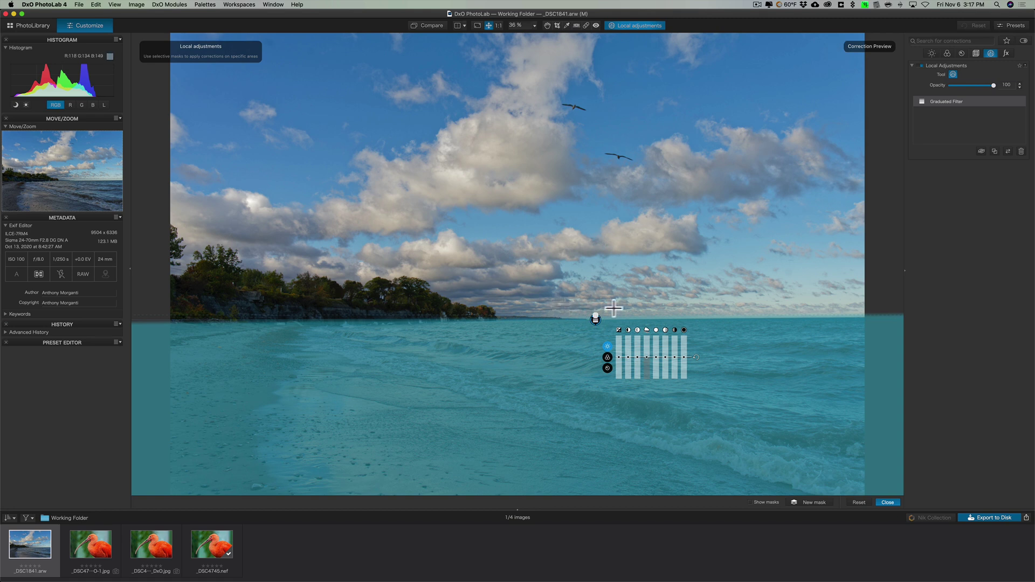
drag(499, 316, 500, 317)
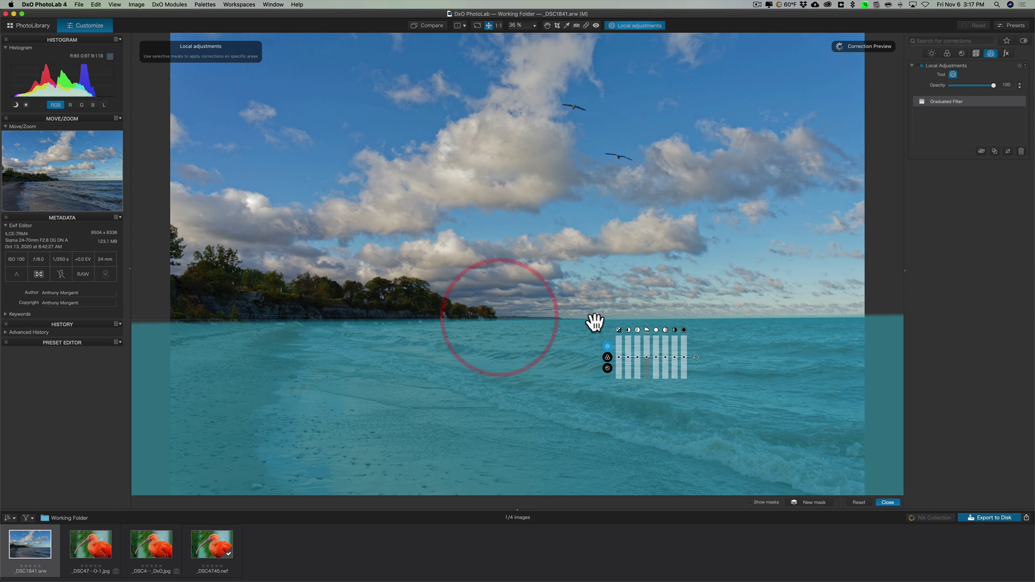
drag(594, 321, 596, 323)
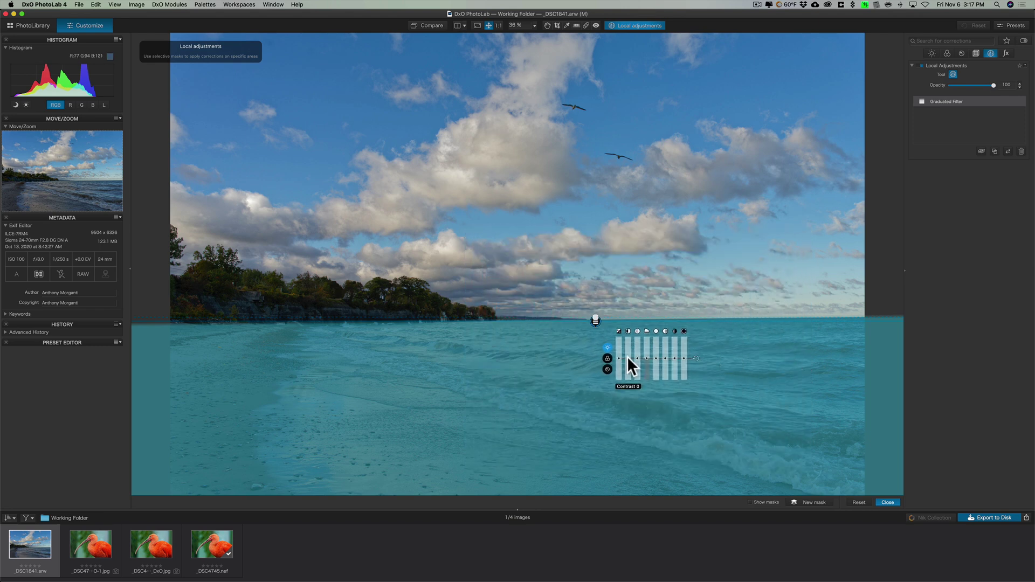
In the graduated filter, raise contrast to ClearView Plus 5, Shadows to 24 and Blacks to -8.
drag(626, 356, 628, 345)
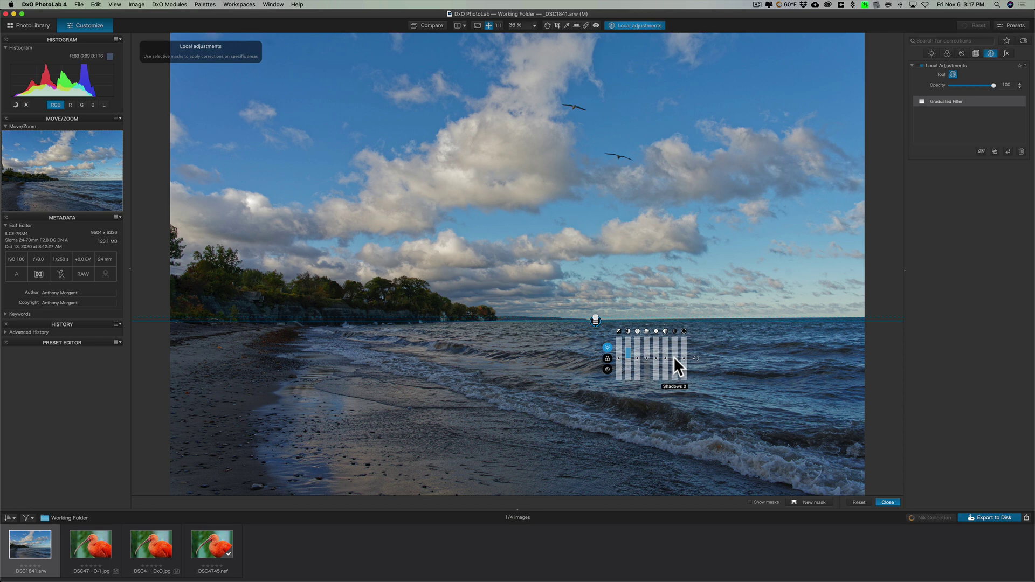
drag(674, 357, 673, 353)
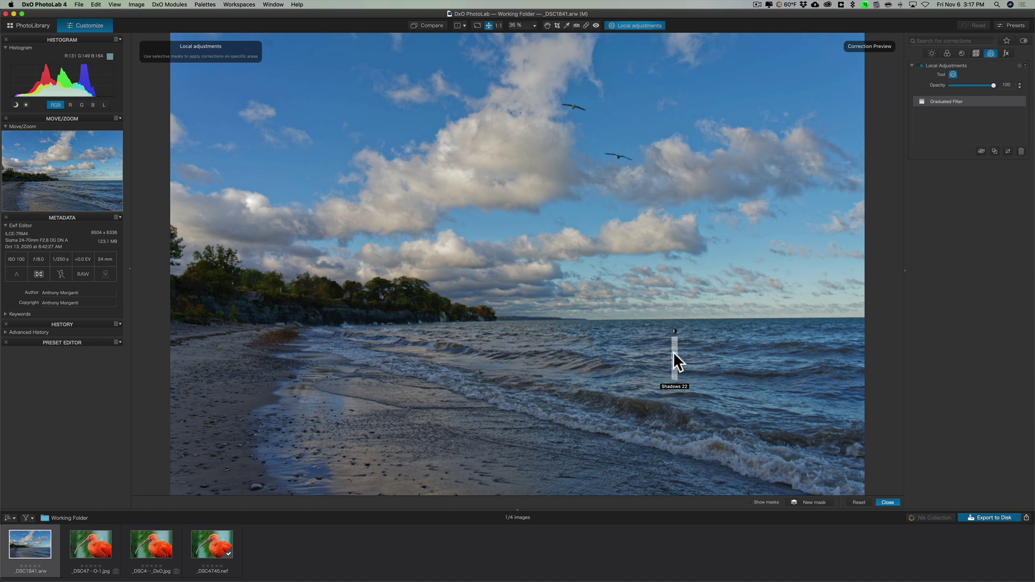
drag(674, 353, 673, 353)
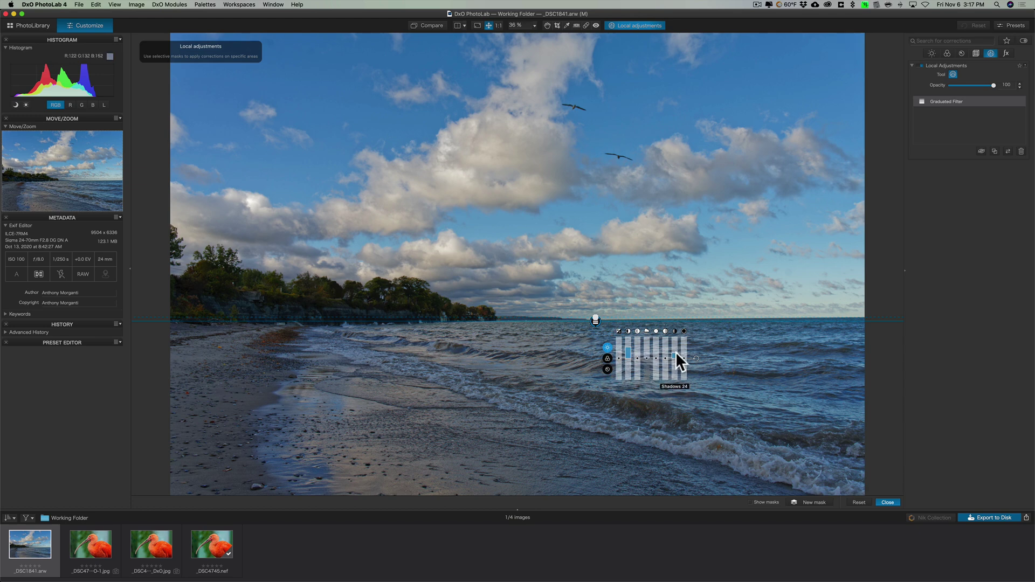
drag(682, 357, 682, 356)
Tilt and rotate the graduated filter so its edge lies level along the horizon.
mouse_move(611, 317)
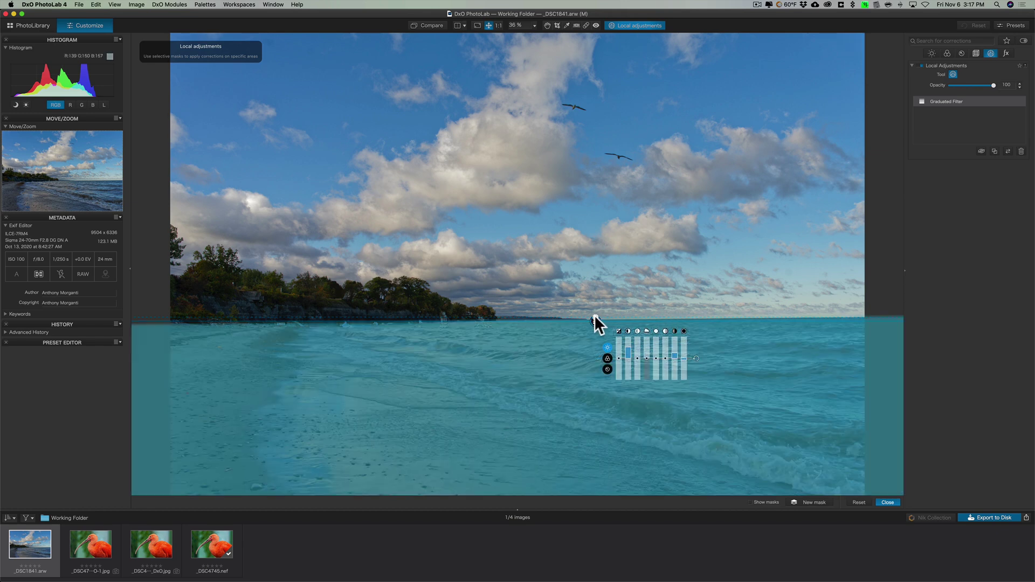
drag(596, 318, 595, 317)
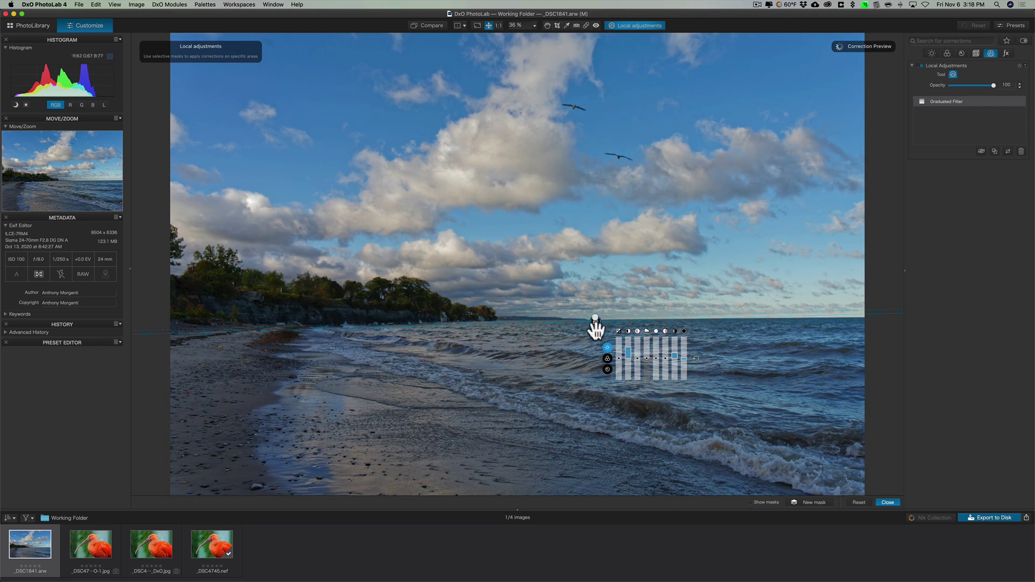
mouse_move(594, 317)
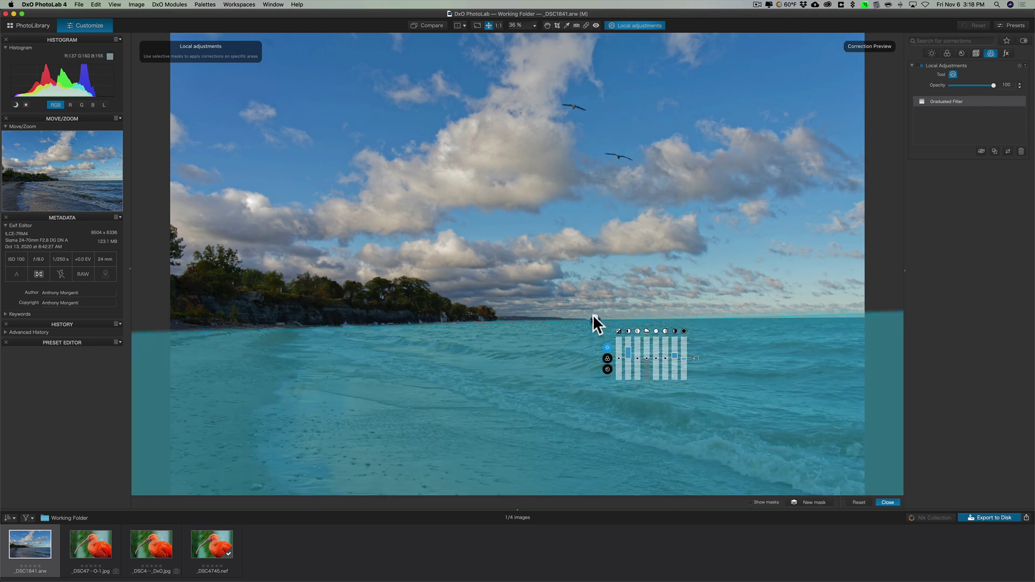
drag(594, 317, 594, 312)
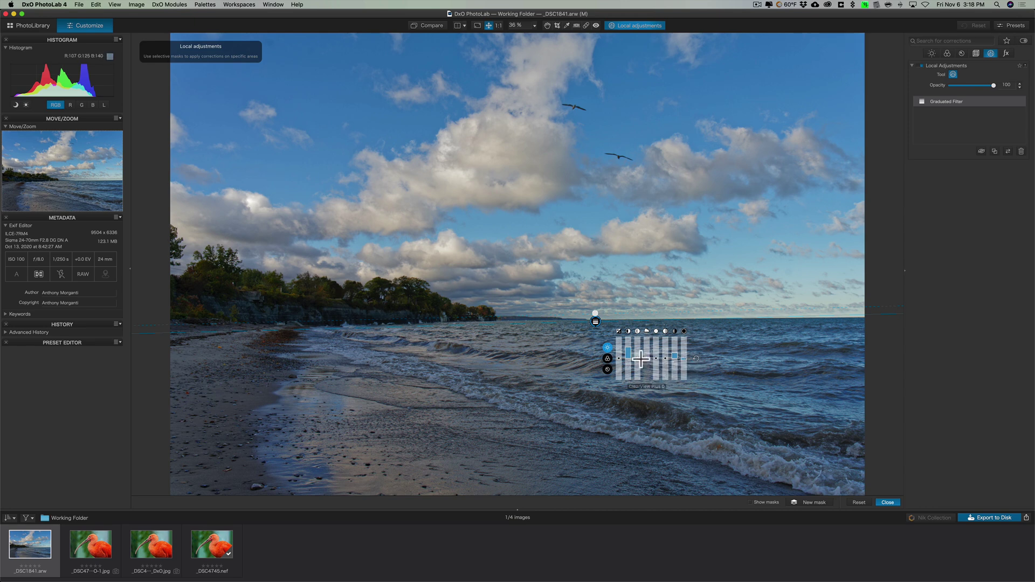
Raise Microcontrast on the graduated filter, then toggle it off and on for a before/after check.
drag(638, 358, 638, 353)
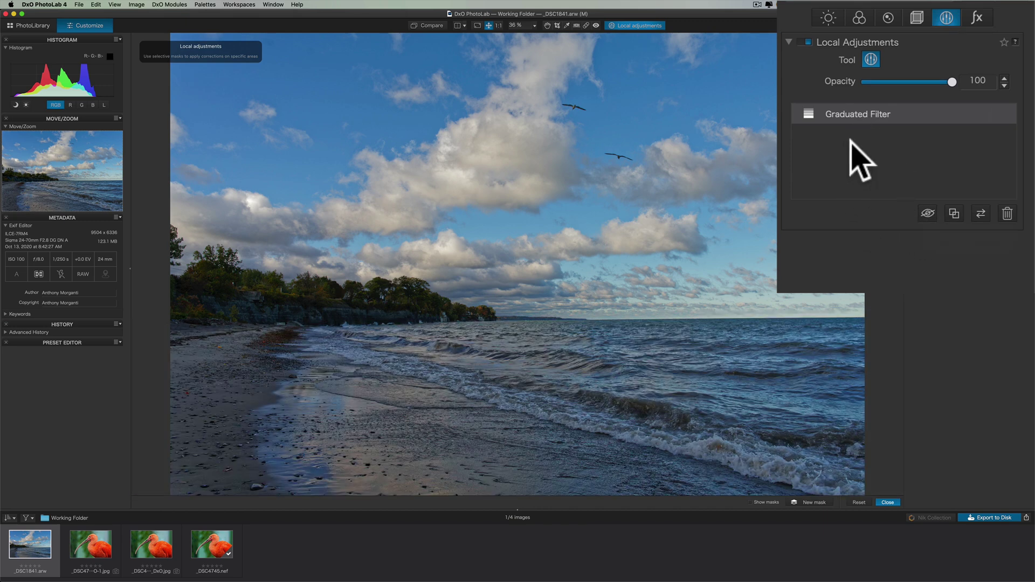
mouse_move(917, 116)
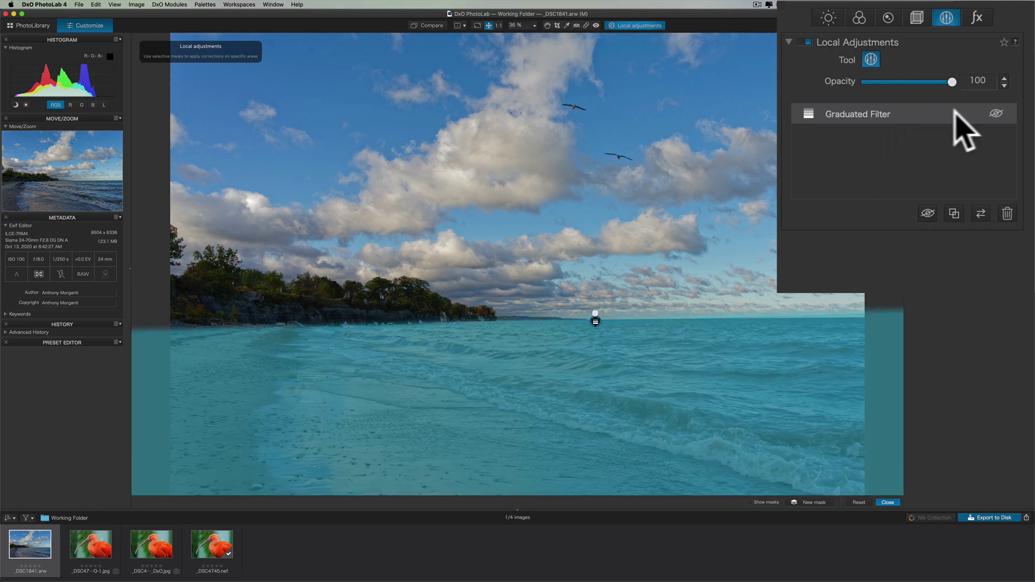
click(996, 112)
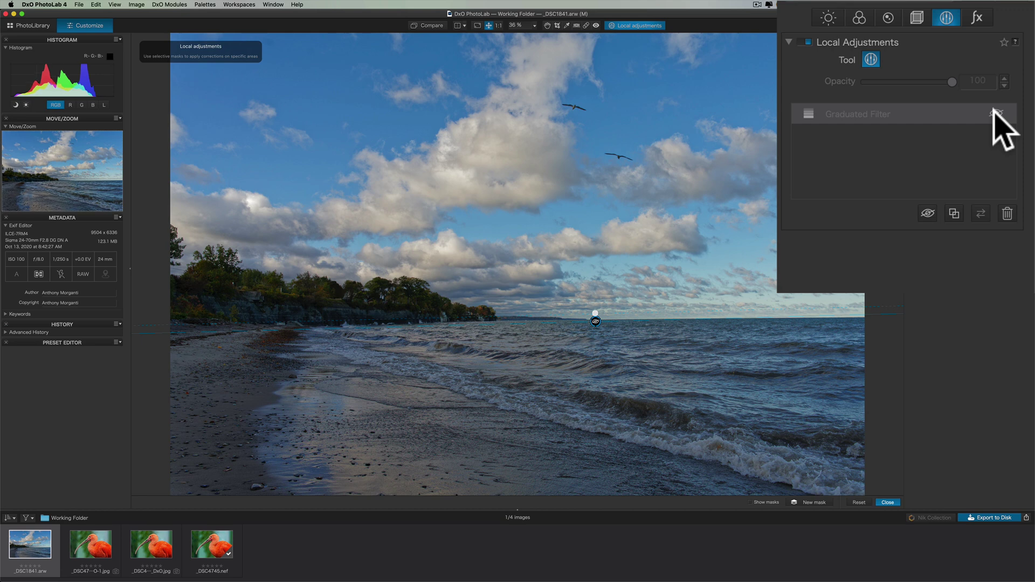
click(996, 112)
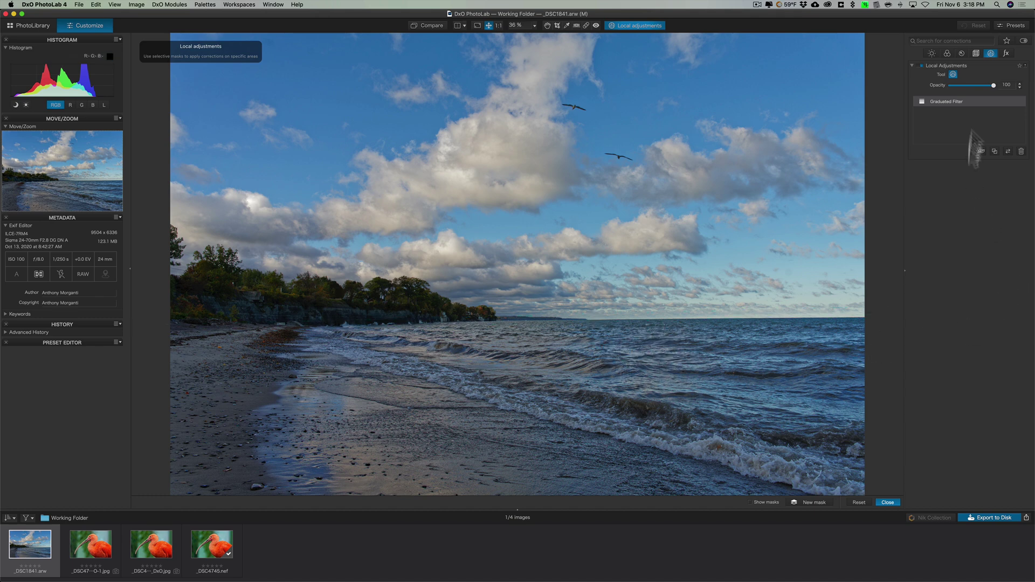
Toggle the graduated filter off and back on, then tilt its edge slightly along the horizon.
click(982, 151)
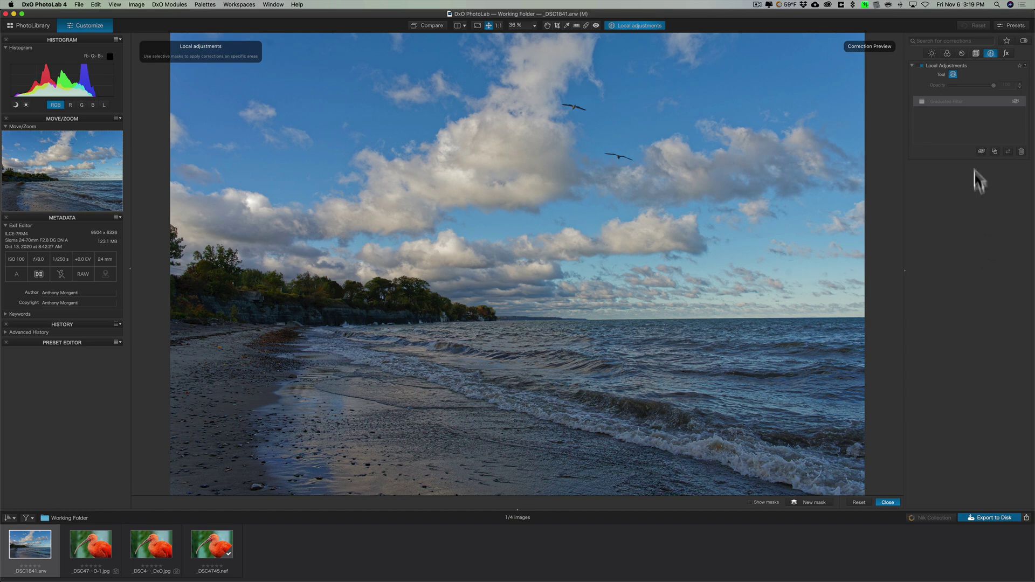
click(982, 152)
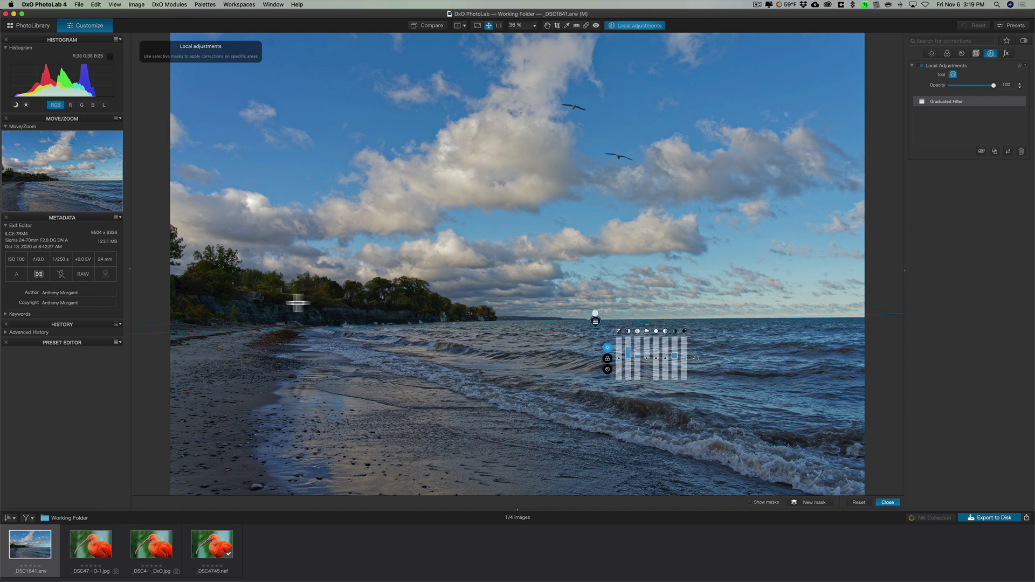
mouse_move(596, 313)
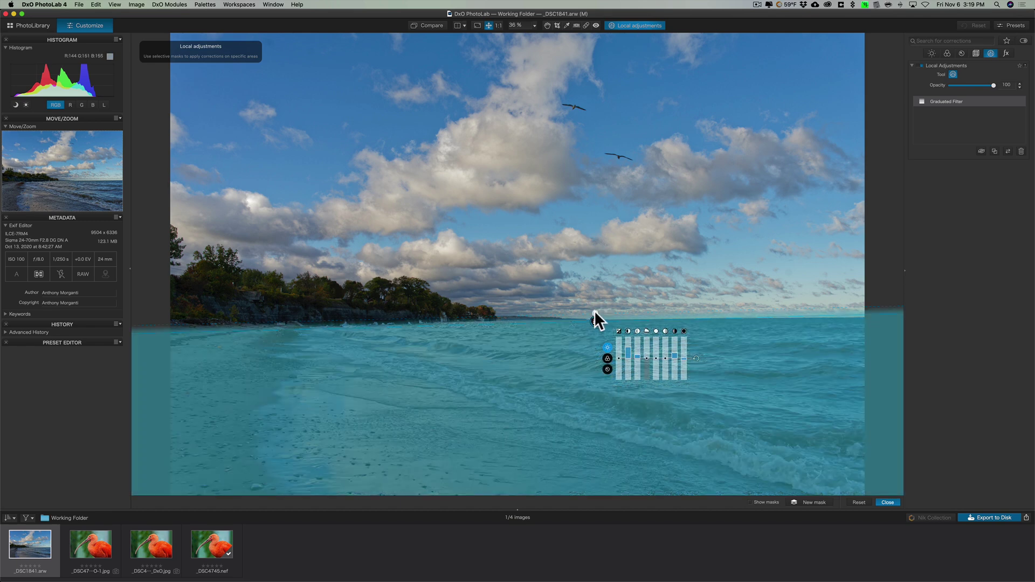
drag(596, 313, 596, 323)
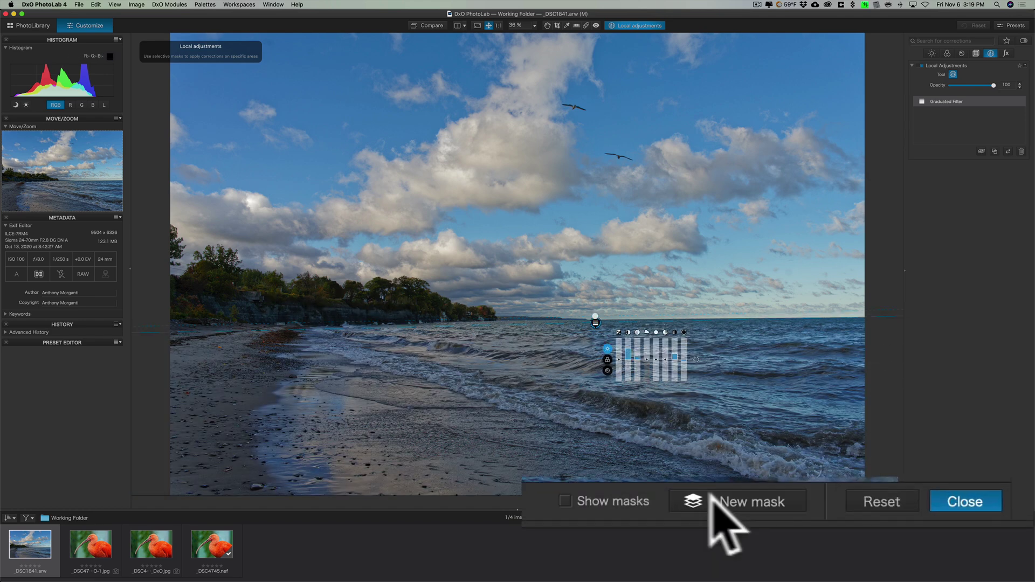
Create a new Brush mask and paint along the treeline out to the left image edge.
click(805, 502)
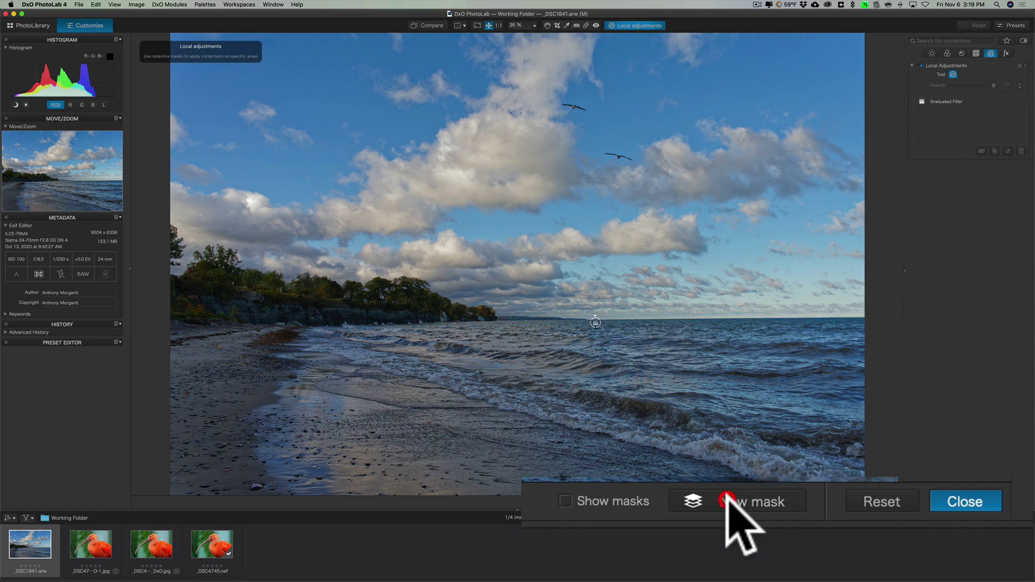
right_click(498, 199)
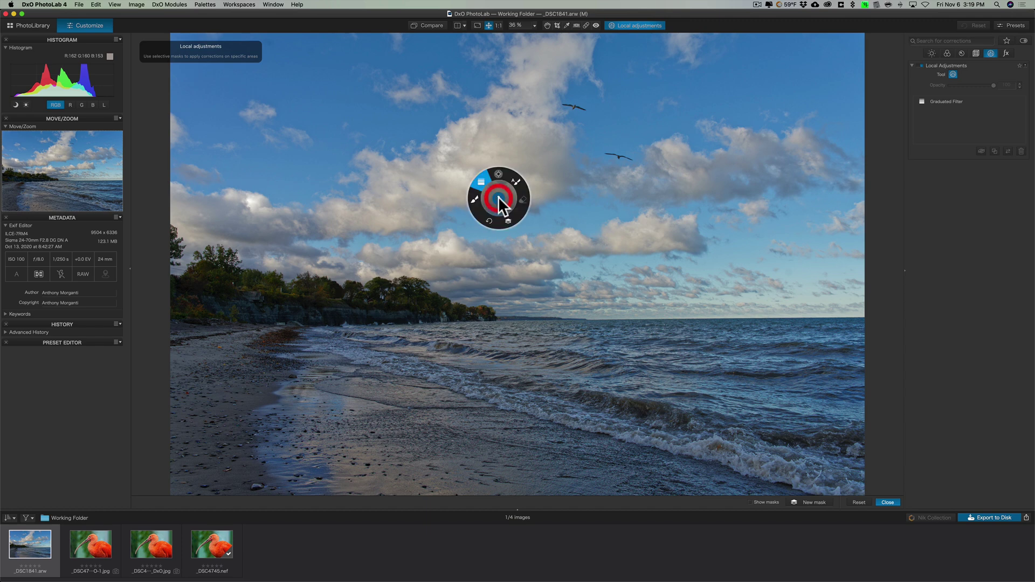
click(476, 199)
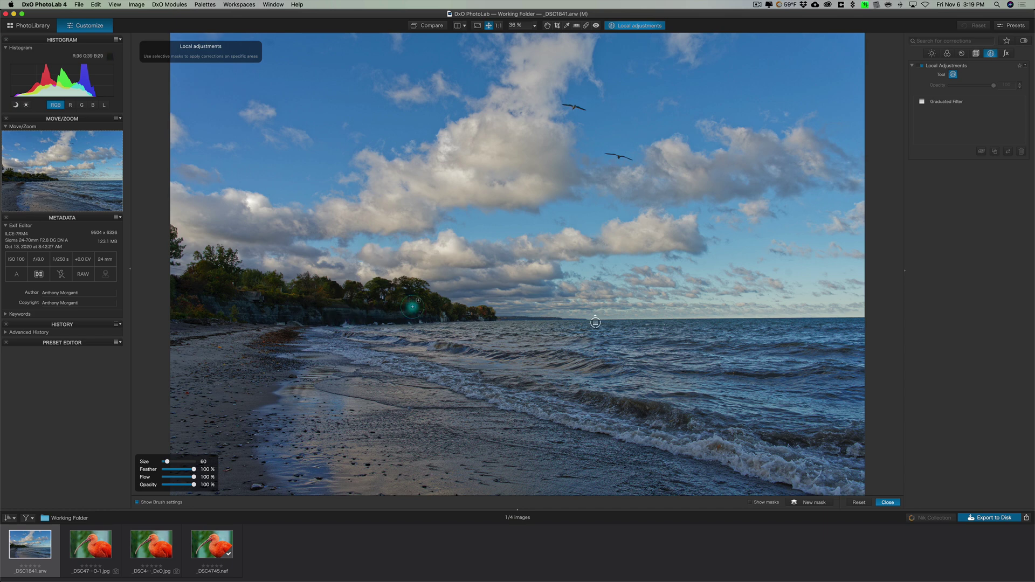
drag(420, 307, 306, 308)
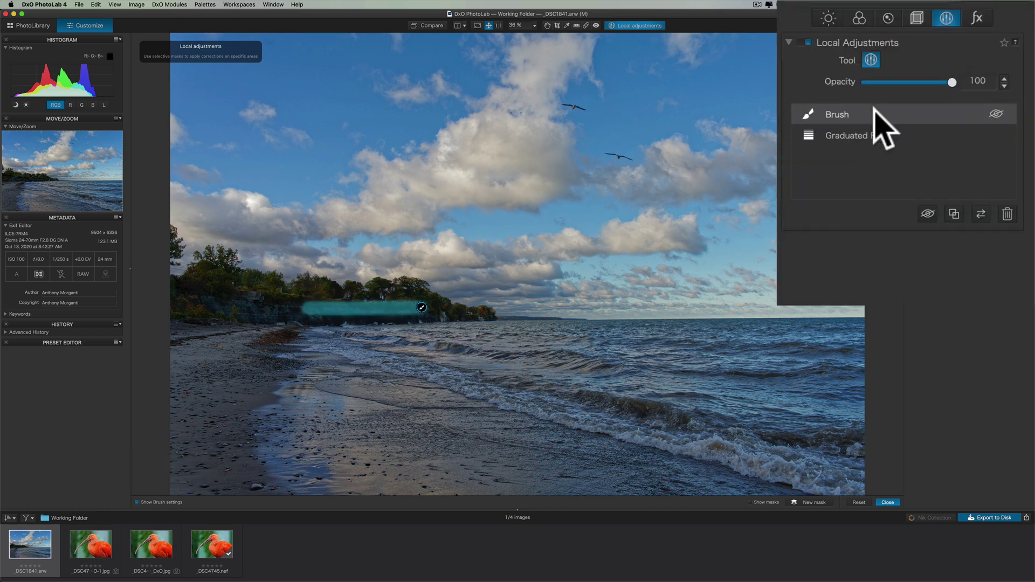
mouse_move(954, 112)
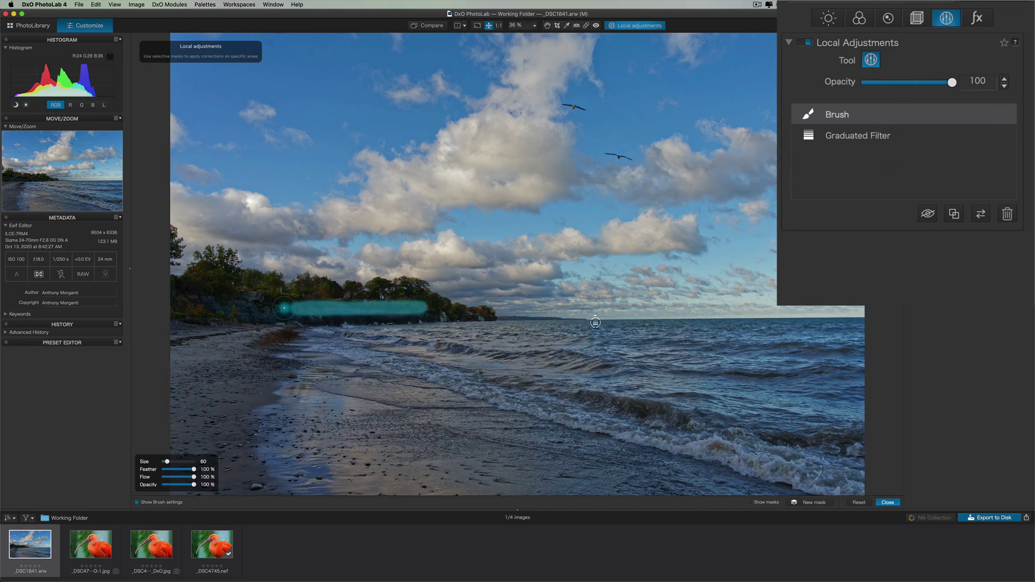
mouse_move(291, 310)
mouse_down()
mouse_move(182, 308)
mouse_move(177, 292)
mouse_move(173, 302)
mouse_move(194, 292)
mouse_move(201, 271)
mouse_move(214, 281)
mouse_move(184, 311)
mouse_move(244, 302)
mouse_move(214, 300)
mouse_move(241, 311)
mouse_up()
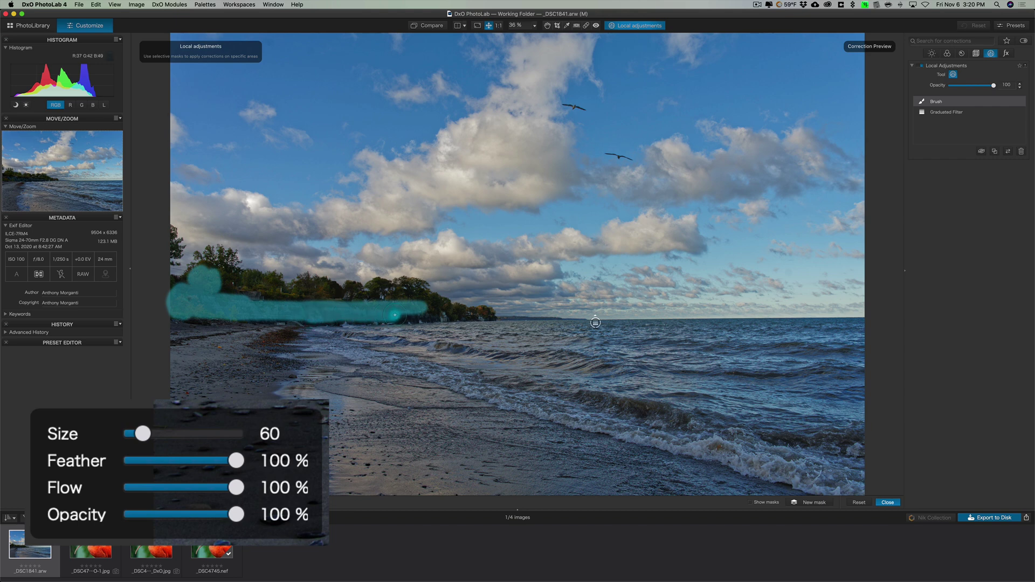
Paint further brush strokes over the shoreline trees, cliffs and the treeline's lower edge.
mouse_move(408, 315)
mouse_down()
mouse_move(449, 311)
mouse_move(410, 294)
mouse_move(373, 306)
mouse_move(326, 289)
mouse_move(331, 300)
mouse_move(382, 306)
mouse_move(311, 284)
mouse_move(306, 294)
mouse_move(276, 296)
mouse_move(267, 280)
mouse_move(257, 298)
mouse_move(251, 276)
mouse_move(247, 291)
mouse_move(235, 292)
mouse_move(257, 297)
mouse_move(225, 293)
mouse_move(224, 271)
mouse_move(207, 268)
mouse_move(165, 294)
mouse_up()
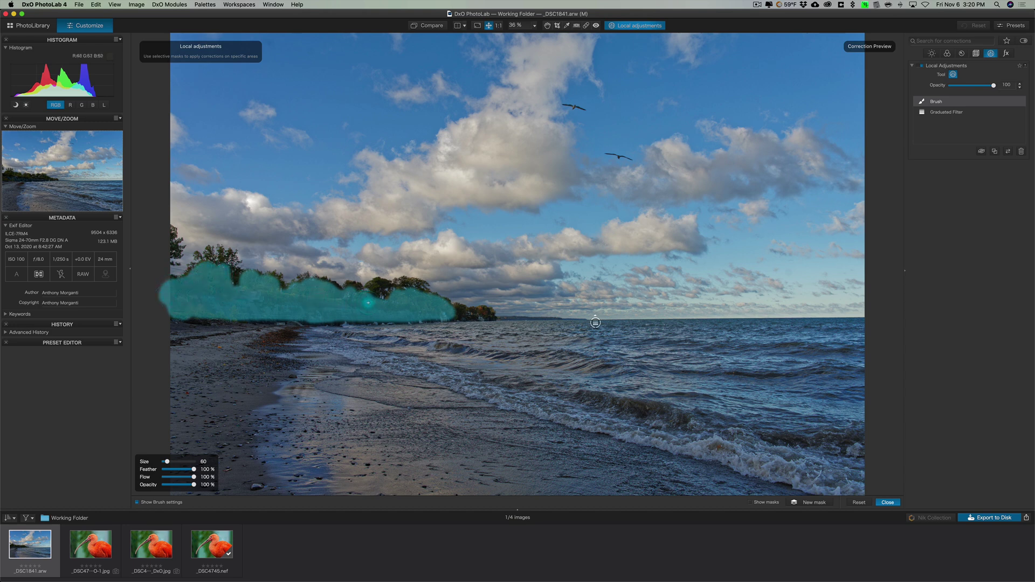
mouse_move(442, 309)
mouse_down()
mouse_move(486, 314)
mouse_move(440, 310)
mouse_move(380, 285)
mouse_move(374, 299)
mouse_move(354, 281)
mouse_up()
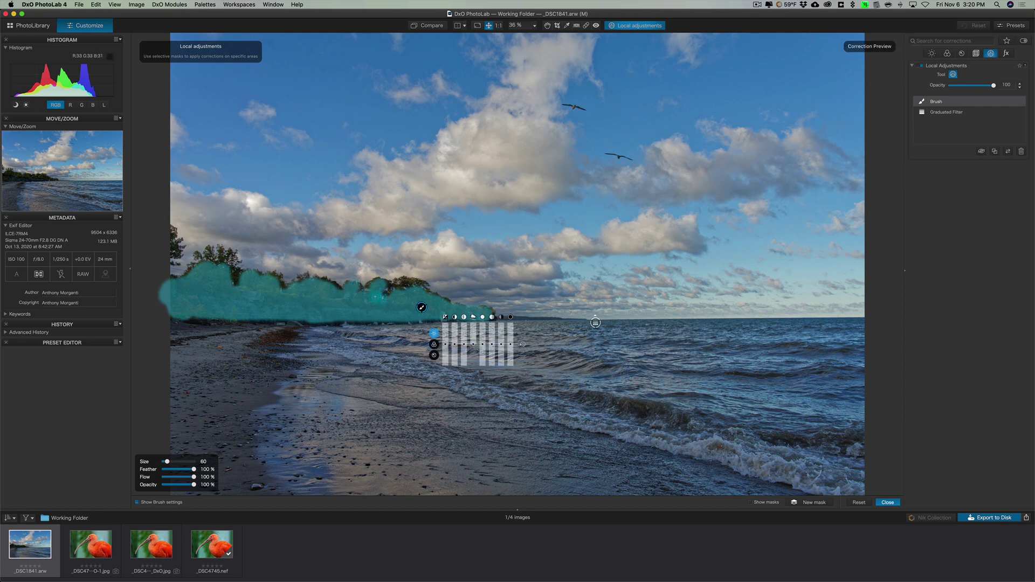
drag(382, 318, 194, 315)
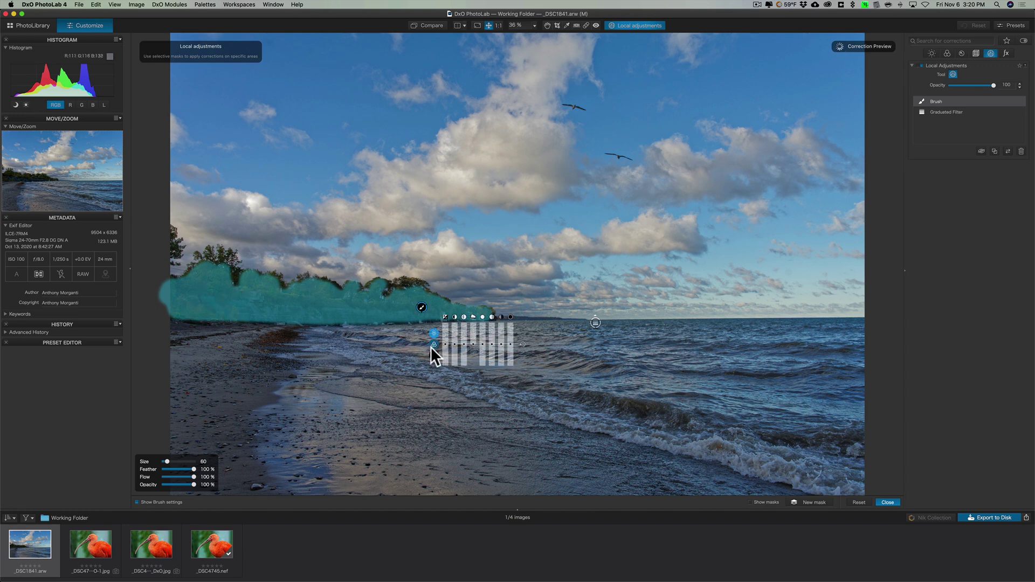
Show the brush mask's colour adjustments and raise Saturation to about 29.
click(433, 344)
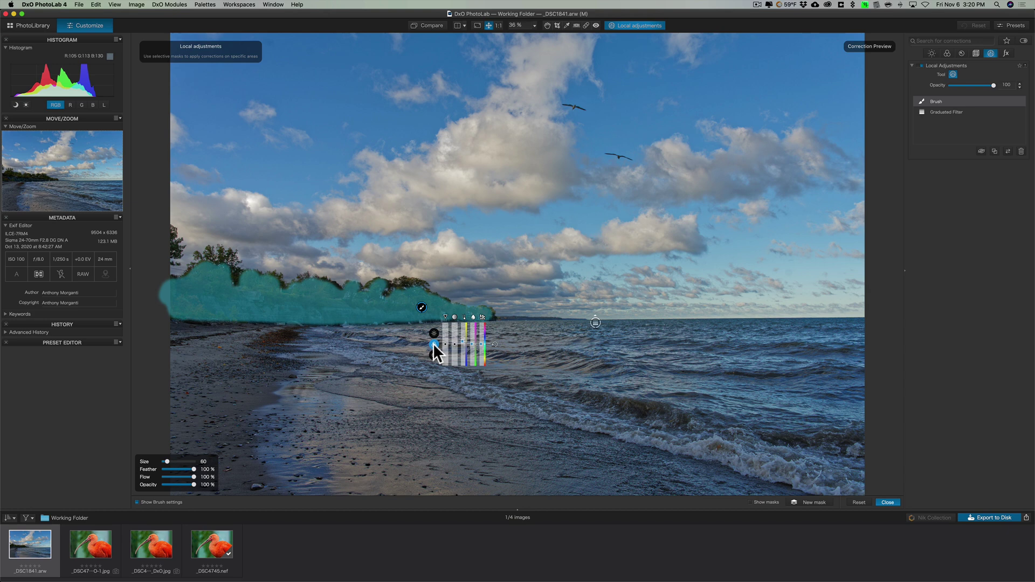
click(464, 342)
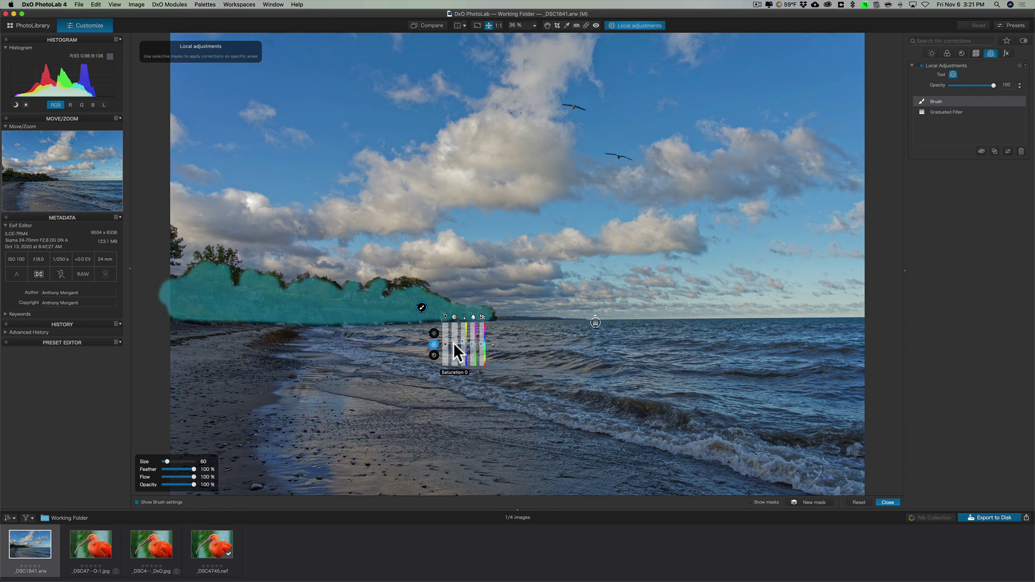
drag(455, 344, 454, 338)
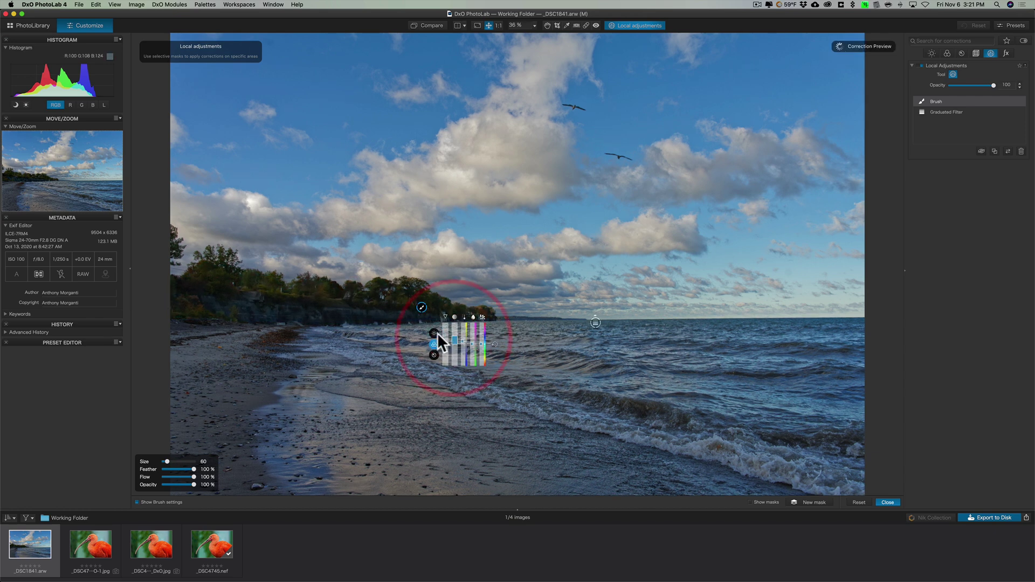
Brighten the brushed treeline's Shadows to 46.
click(434, 332)
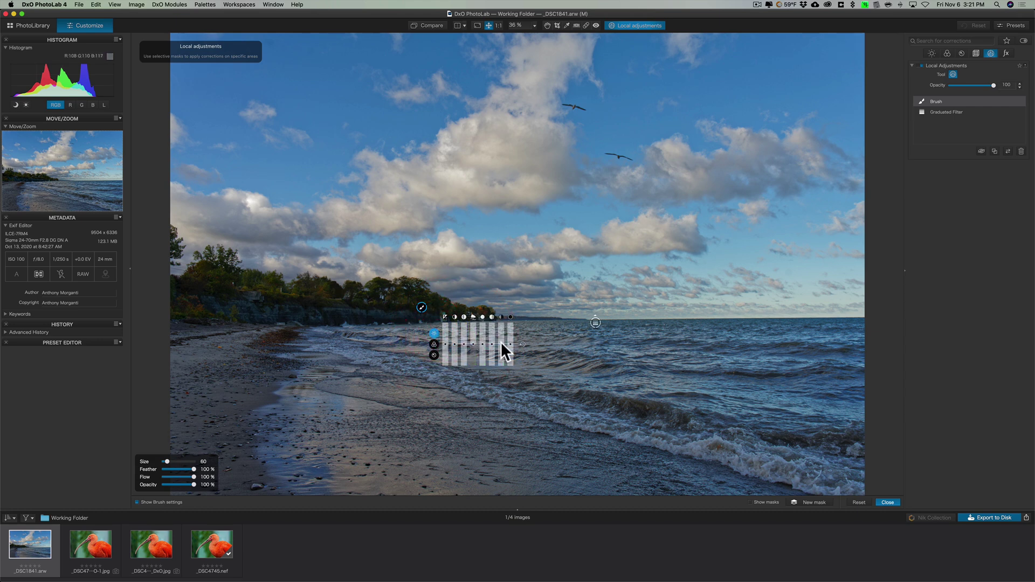
drag(501, 341, 501, 340)
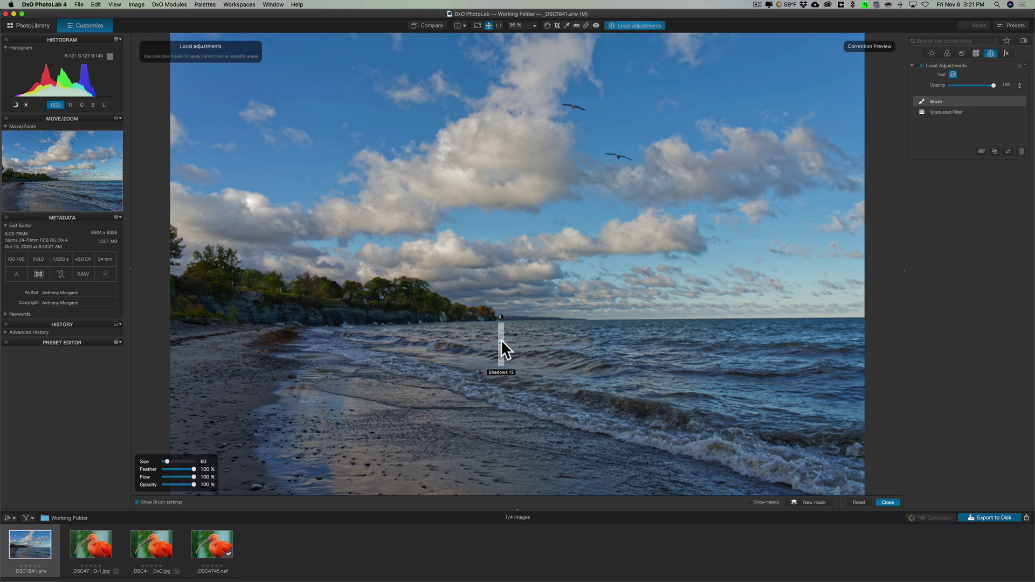
mouse_move(502, 339)
mouse_down()
mouse_move(500, 330)
mouse_move(500, 338)
mouse_up()
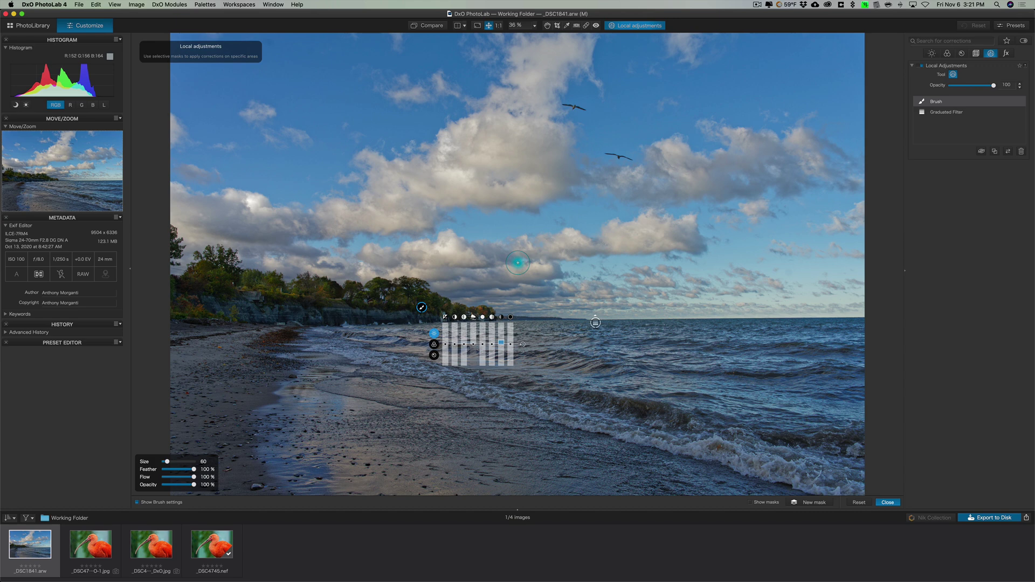
Lower the brush mask's Saturation from 35 to 26 and close local adjustments.
click(434, 343)
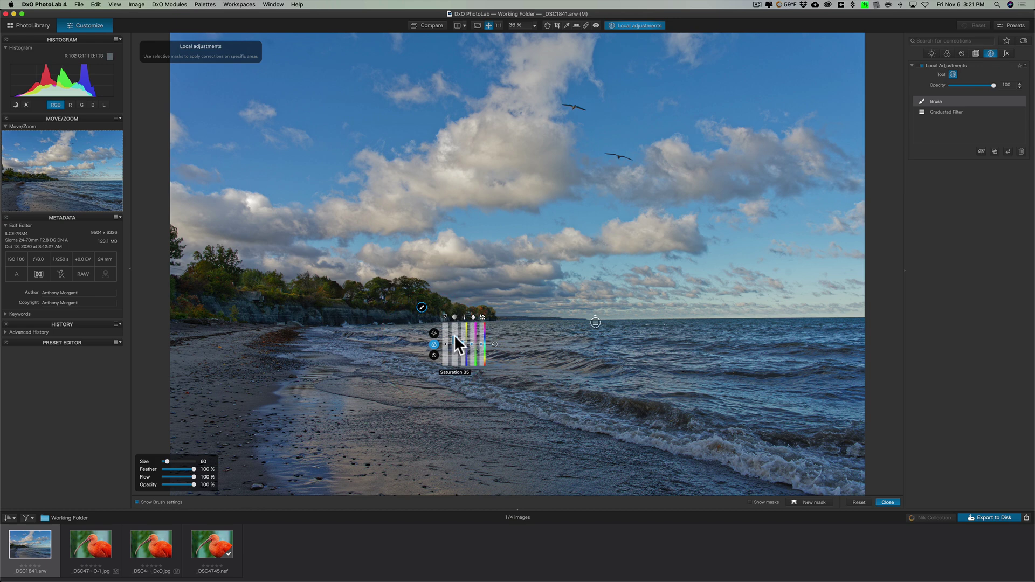
drag(455, 335, 454, 331)
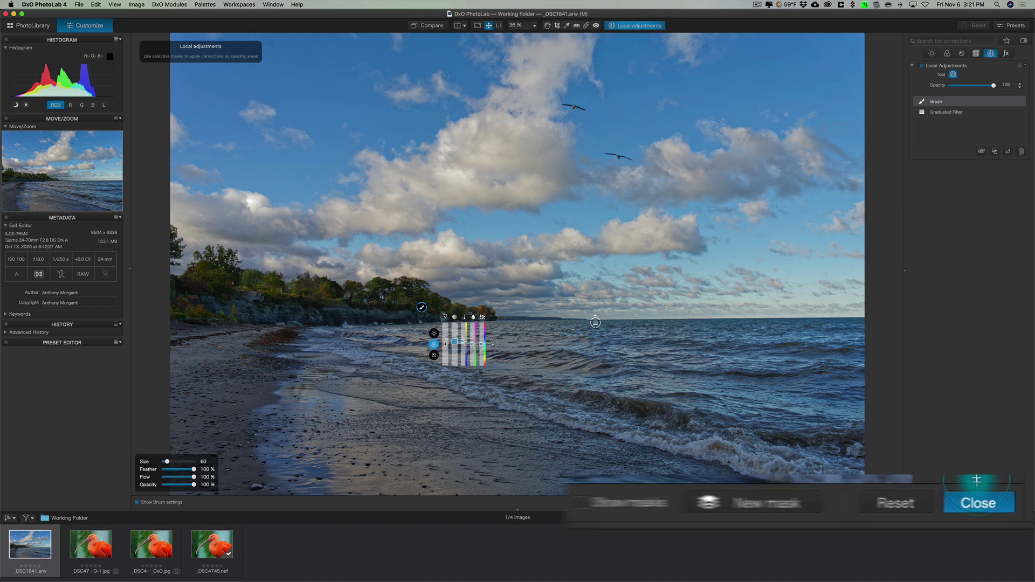
click(967, 499)
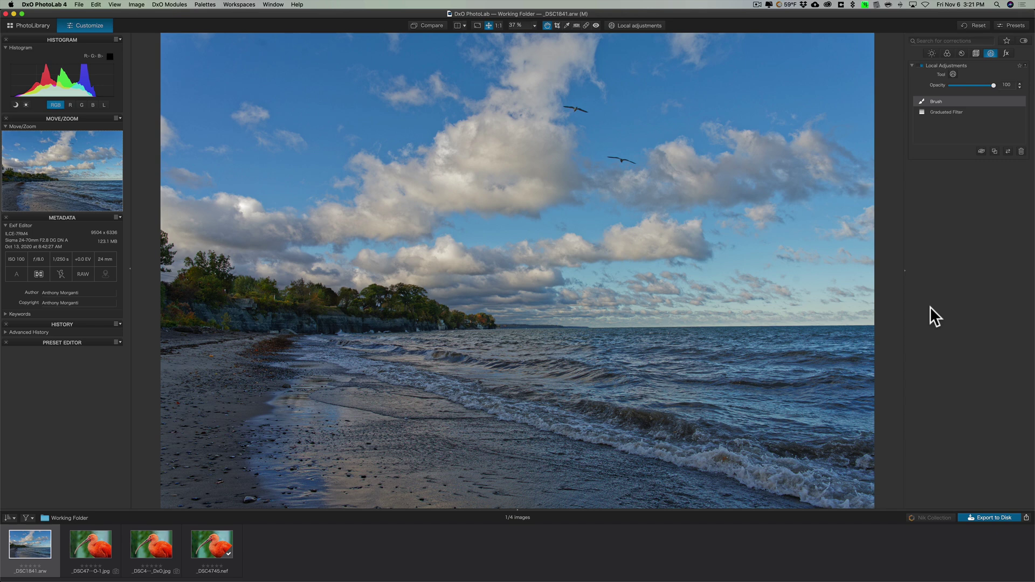
key(d)
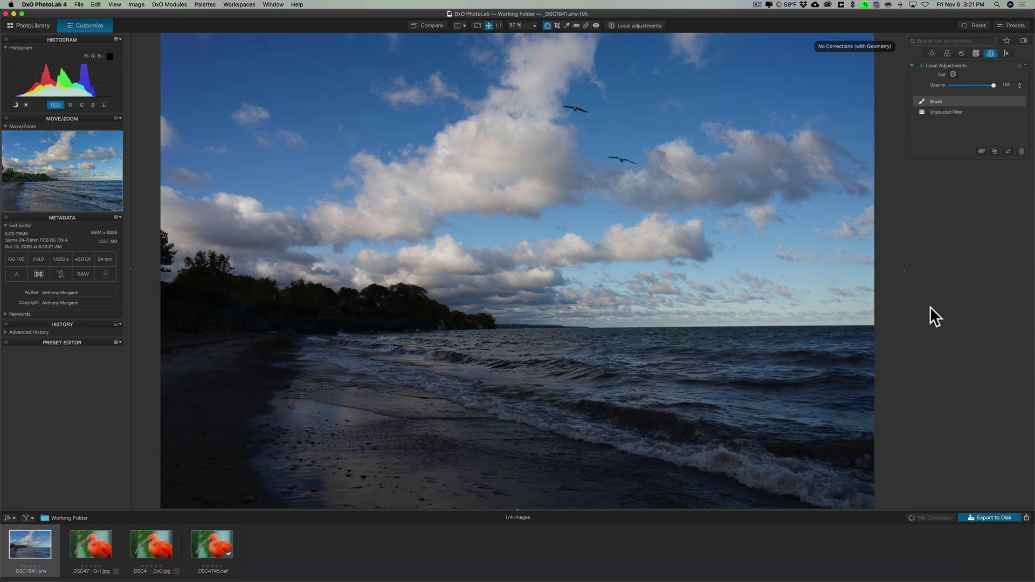
key(d)
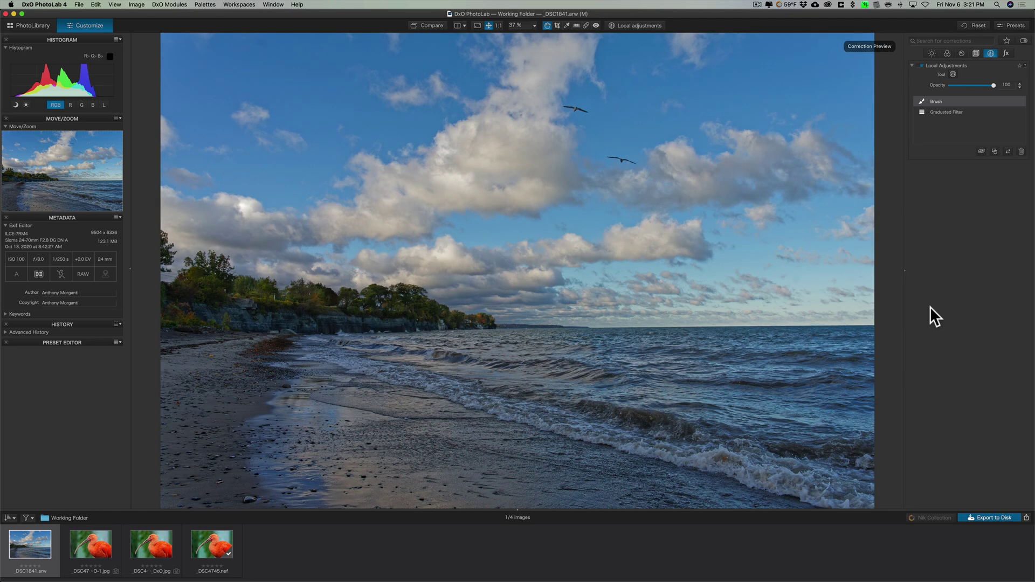
key(c)
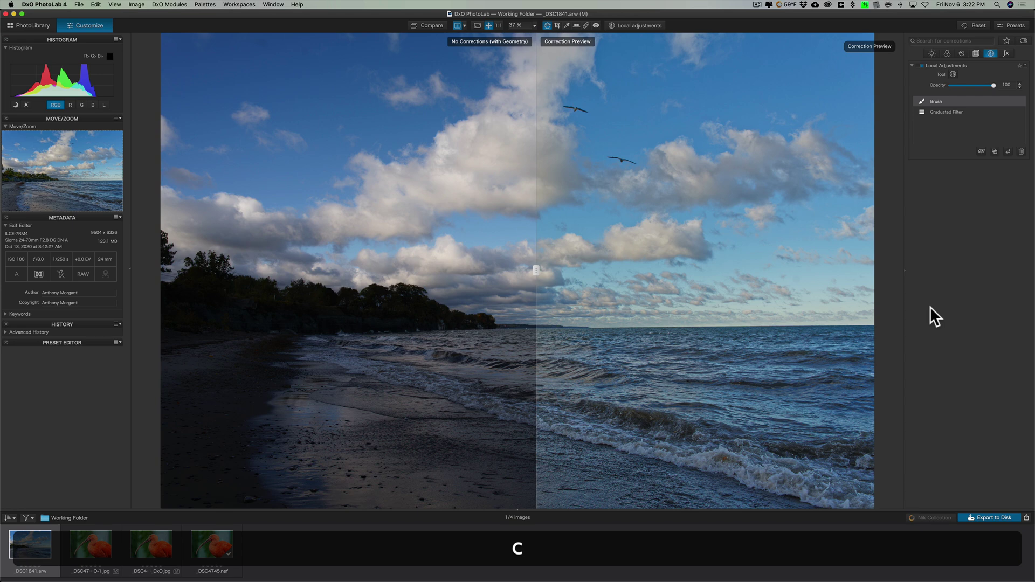
drag(537, 273, 565, 270)
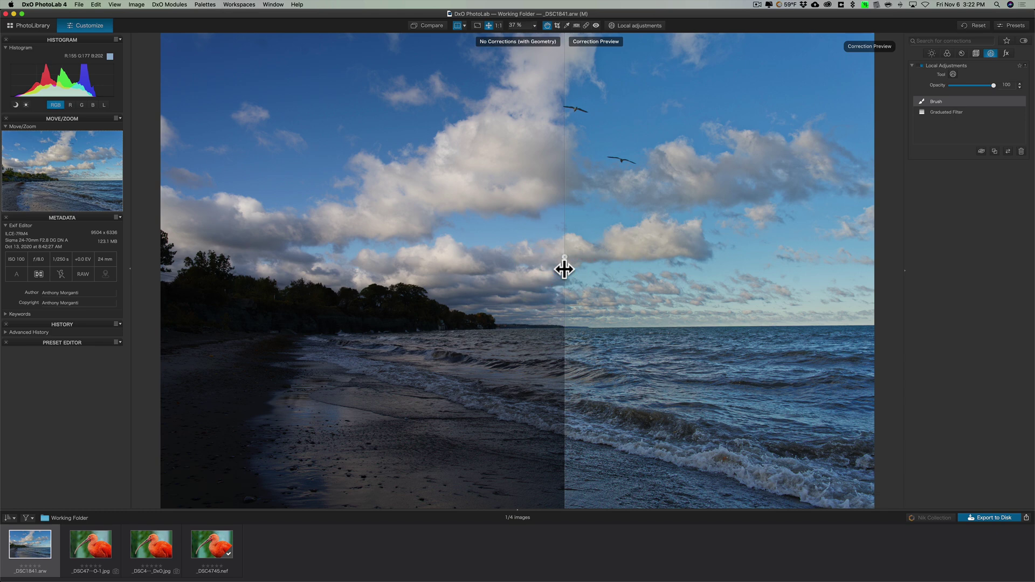
key(c)
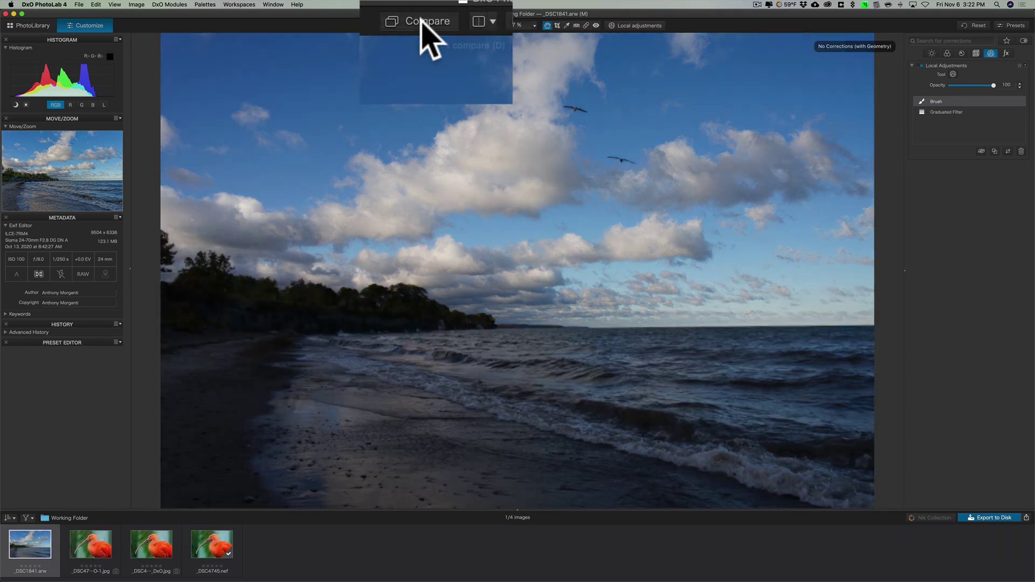
click(422, 24)
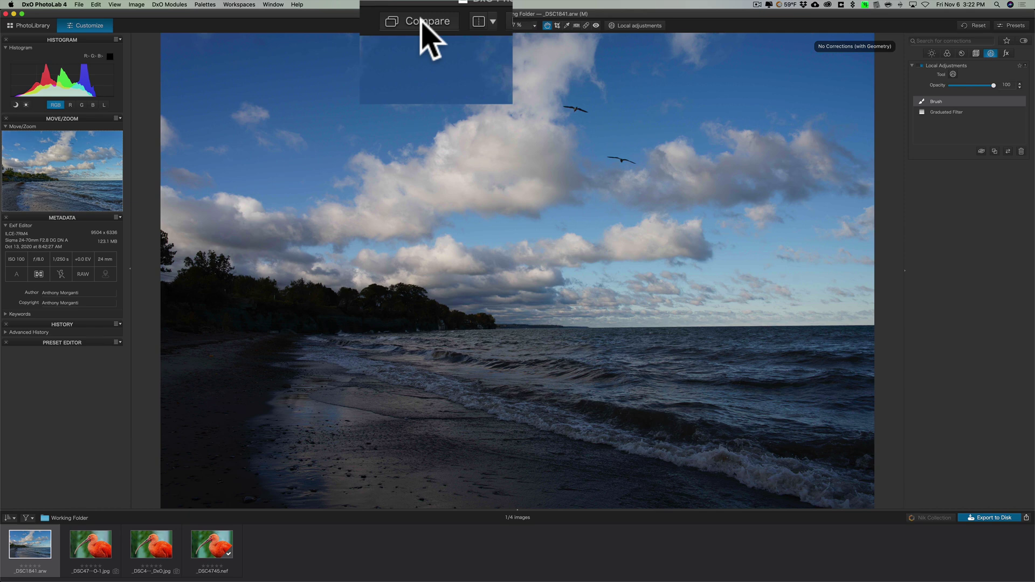
click(429, 25)
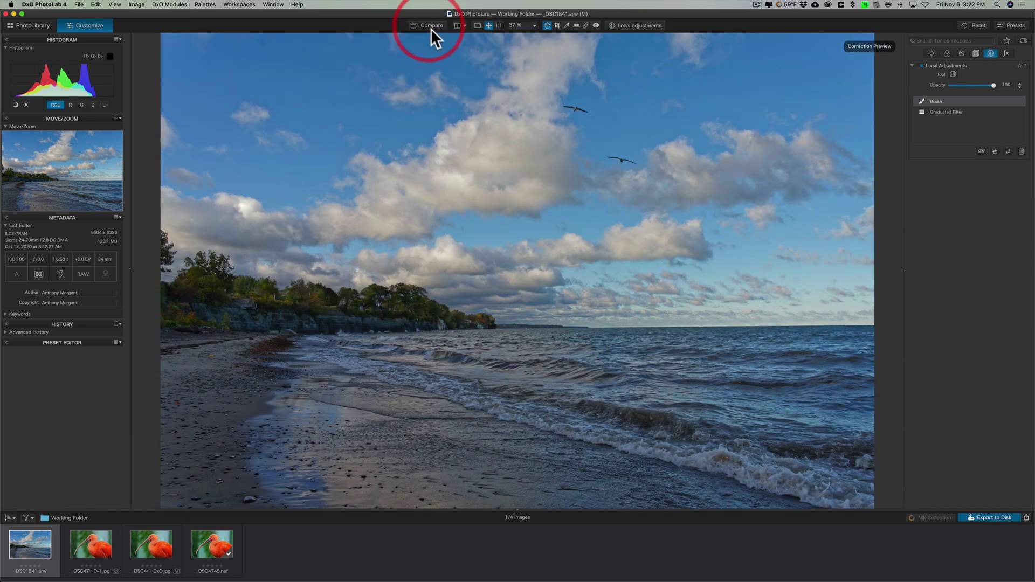
click(465, 25)
click(458, 25)
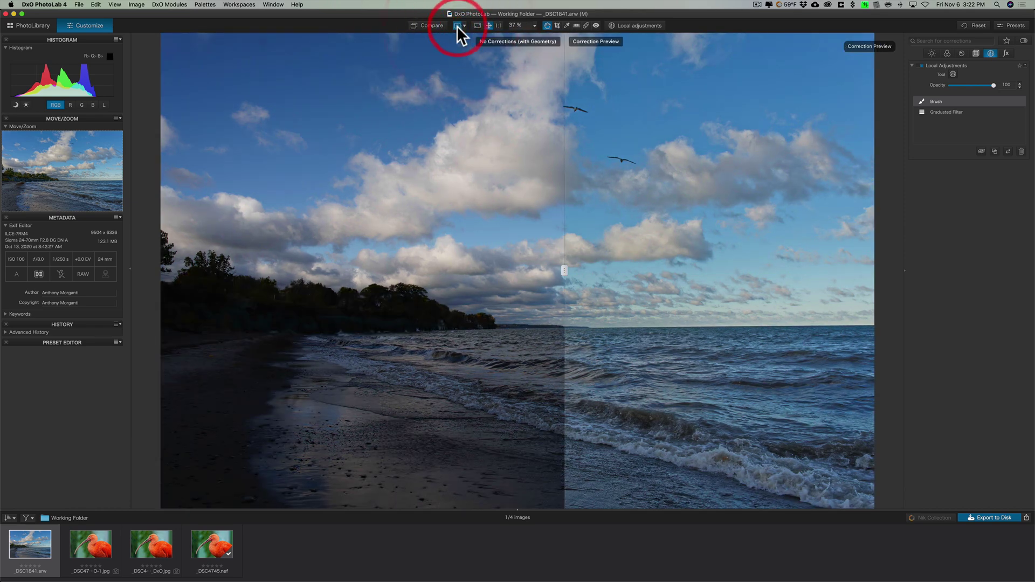
mouse_move(564, 273)
mouse_down()
mouse_move(513, 273)
mouse_move(564, 273)
mouse_up()
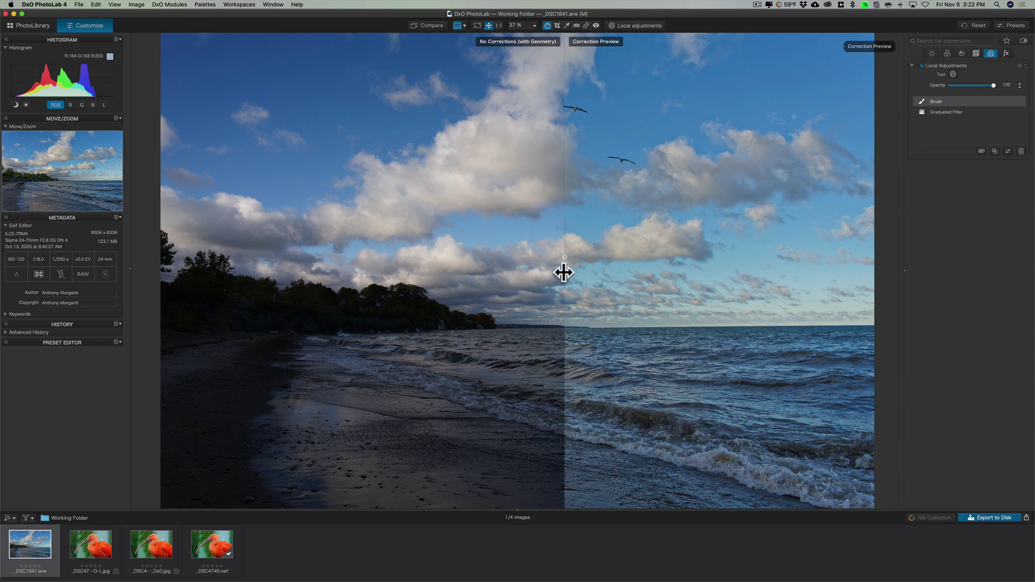
click(458, 26)
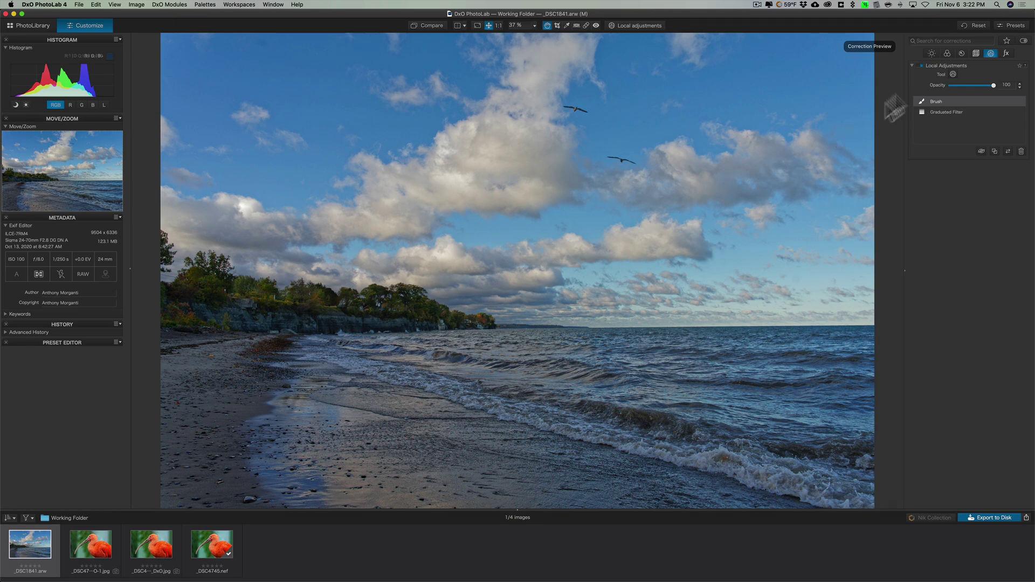
Set the Vignetting correction Intensity in the Light palette from 100 to 0.
click(931, 53)
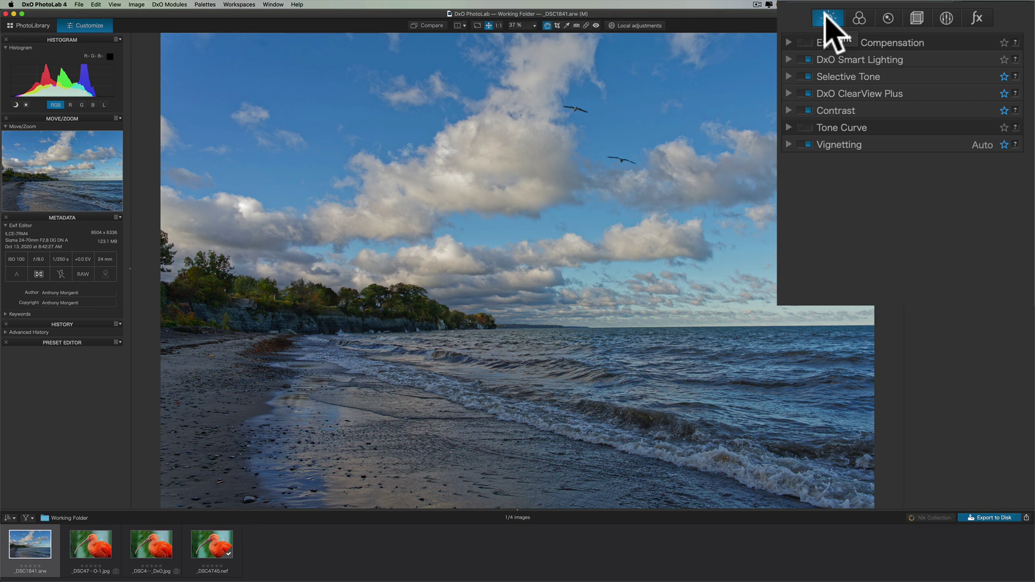
click(788, 144)
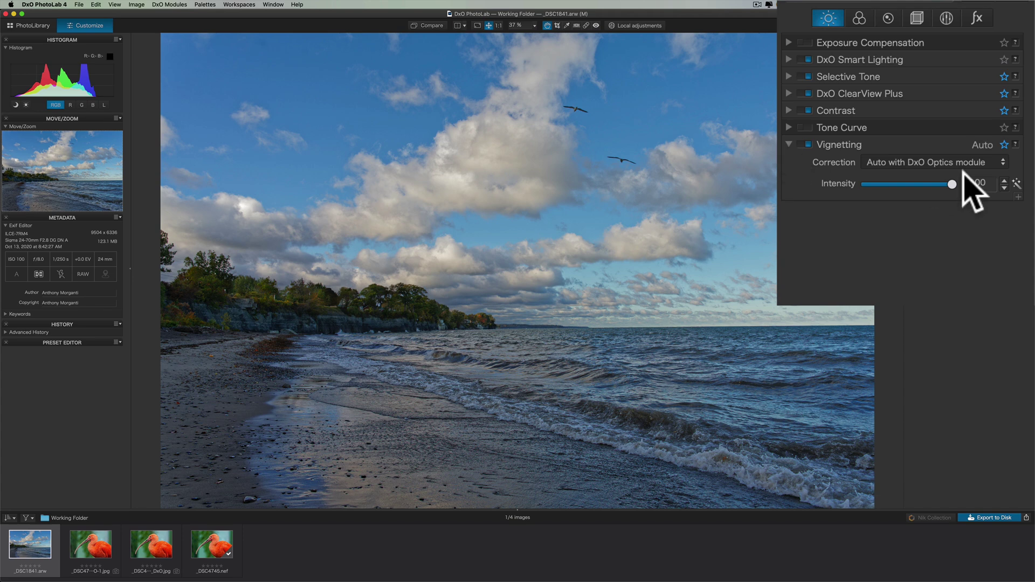
drag(953, 184, 835, 184)
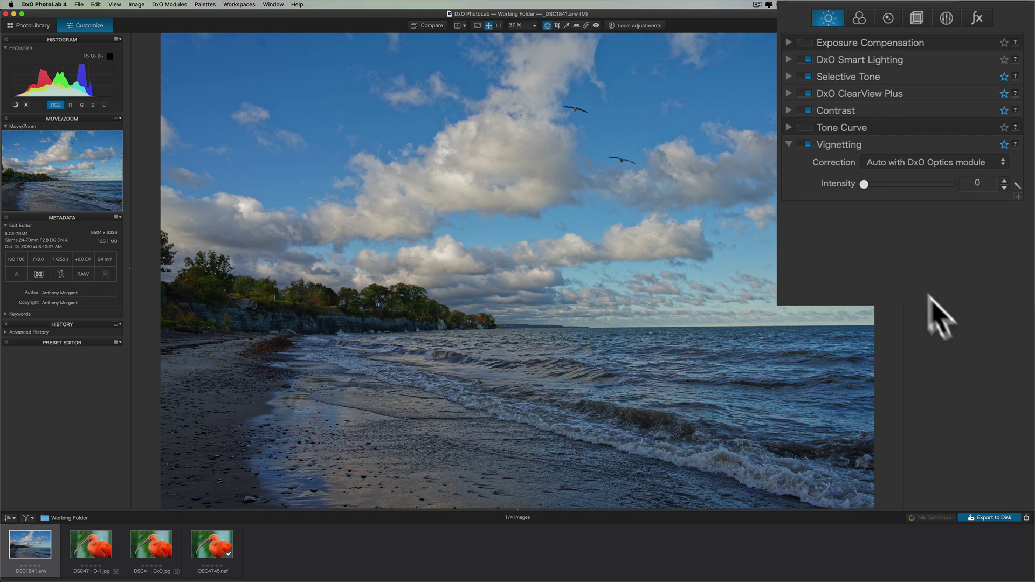
Collapse Vignetting and toggle the no-corrections preview with D to compare original and edit.
click(789, 144)
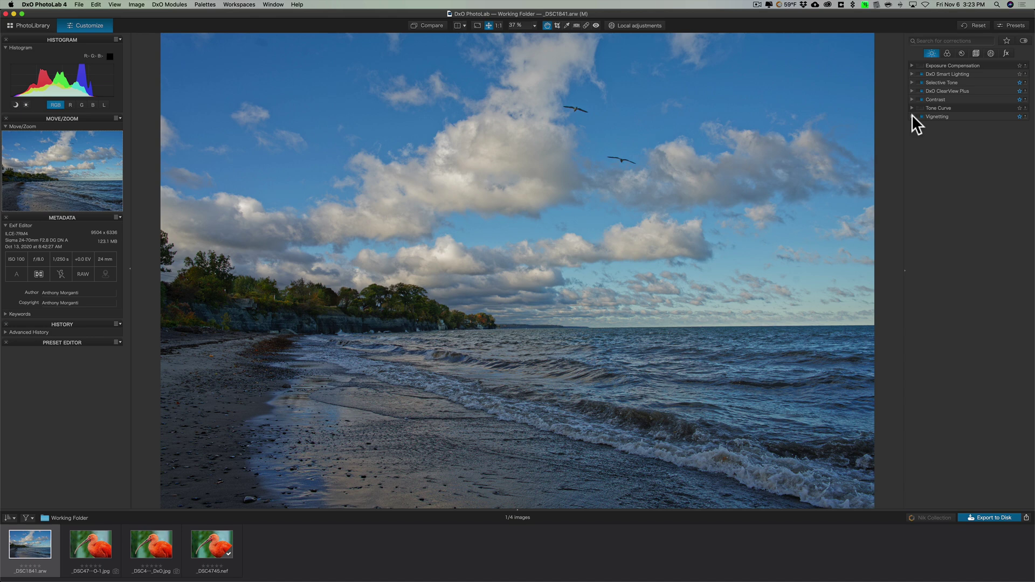
key(d)
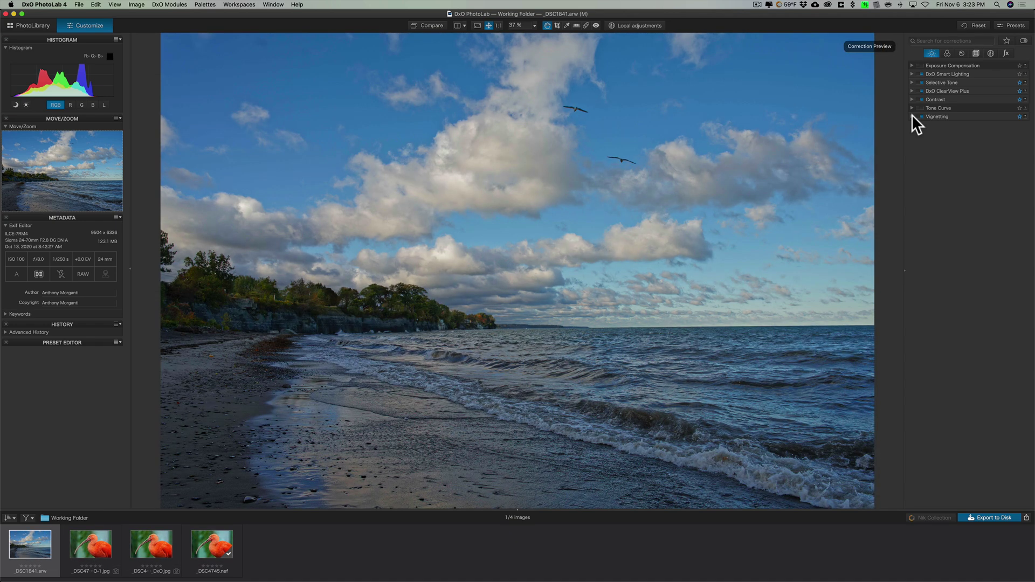
key(d)
Browse the Color, Detail and Geometry tabs and view the Focal Length help text.
click(947, 53)
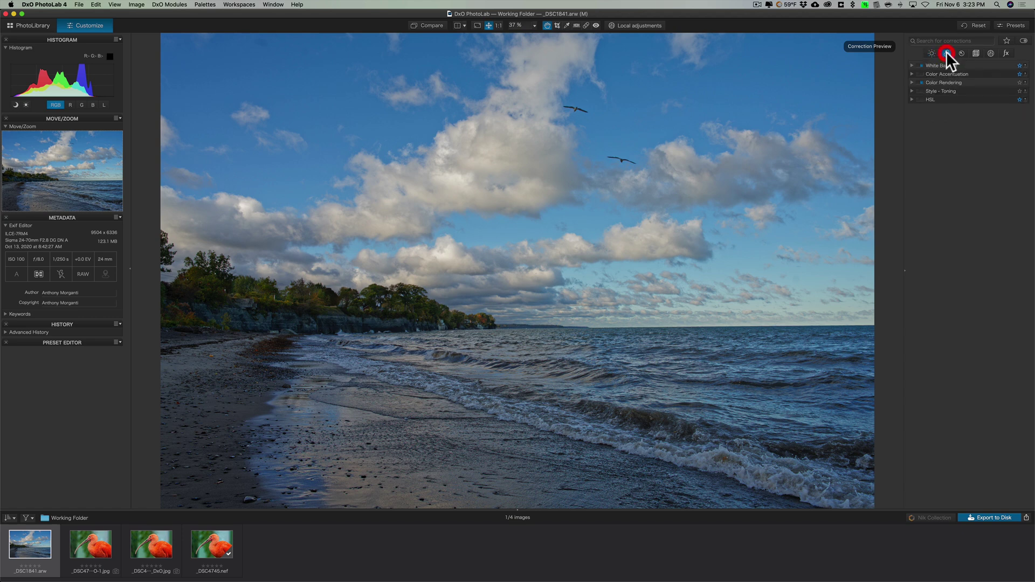
click(963, 53)
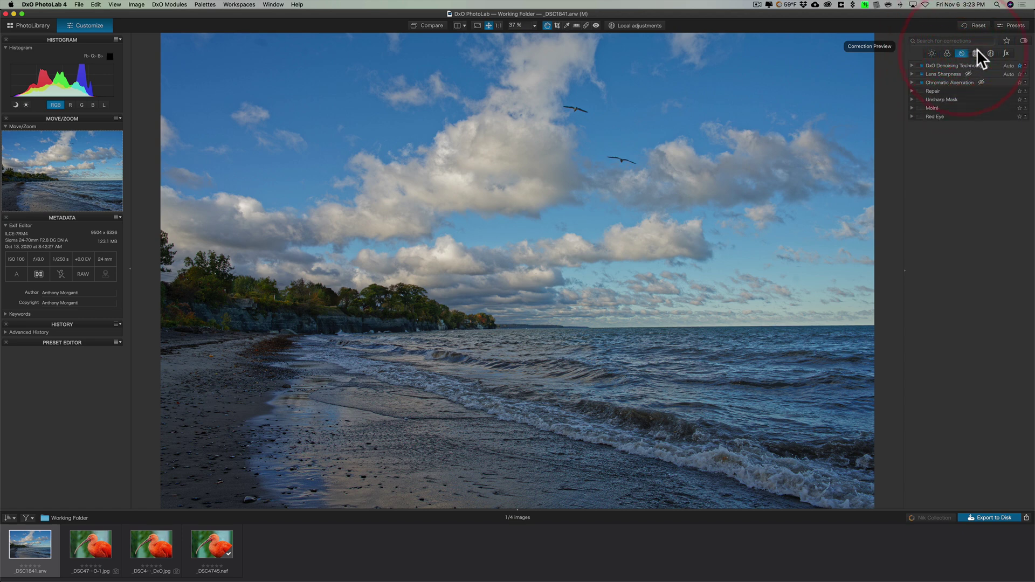
click(976, 53)
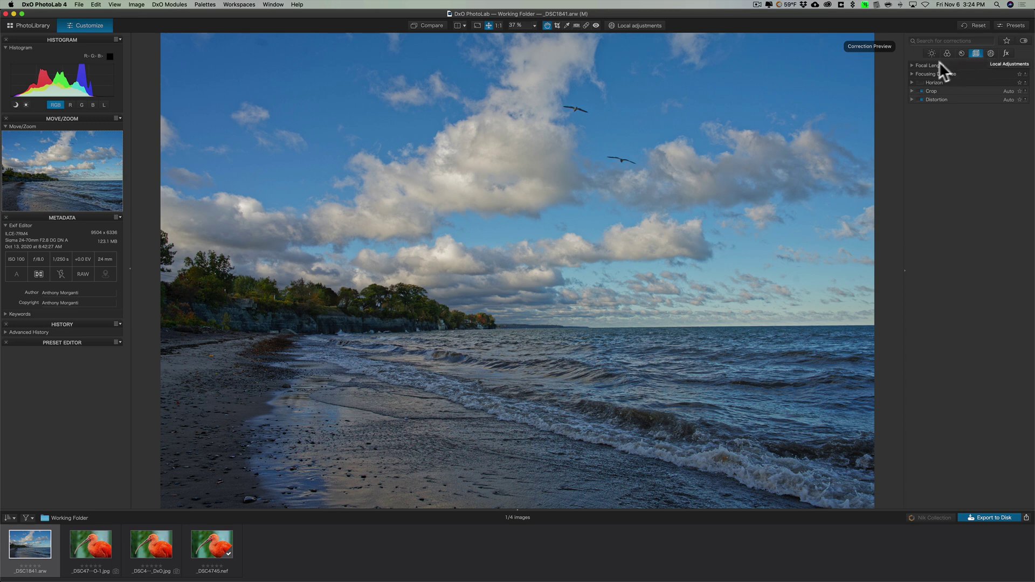
click(912, 64)
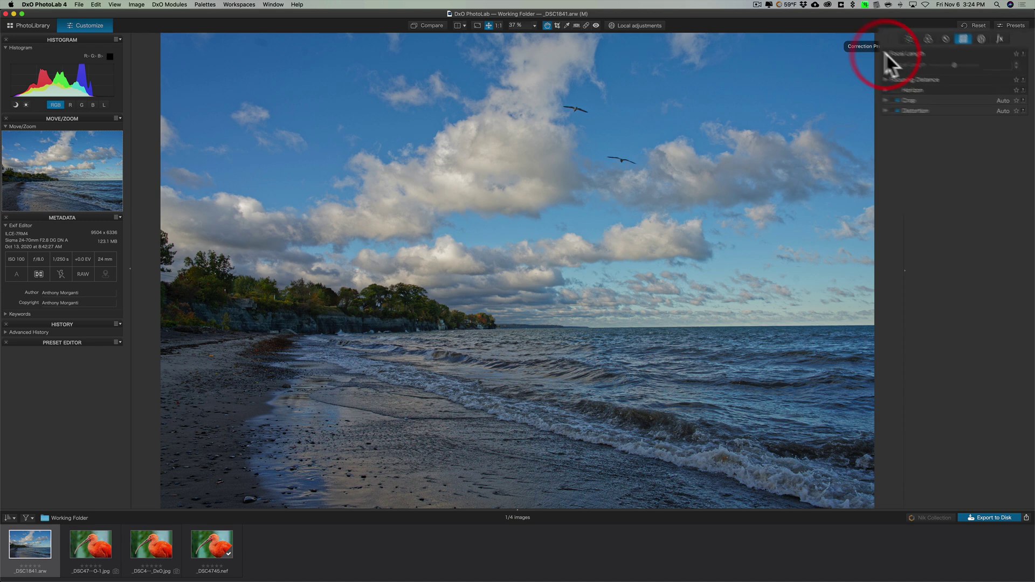
click(1016, 42)
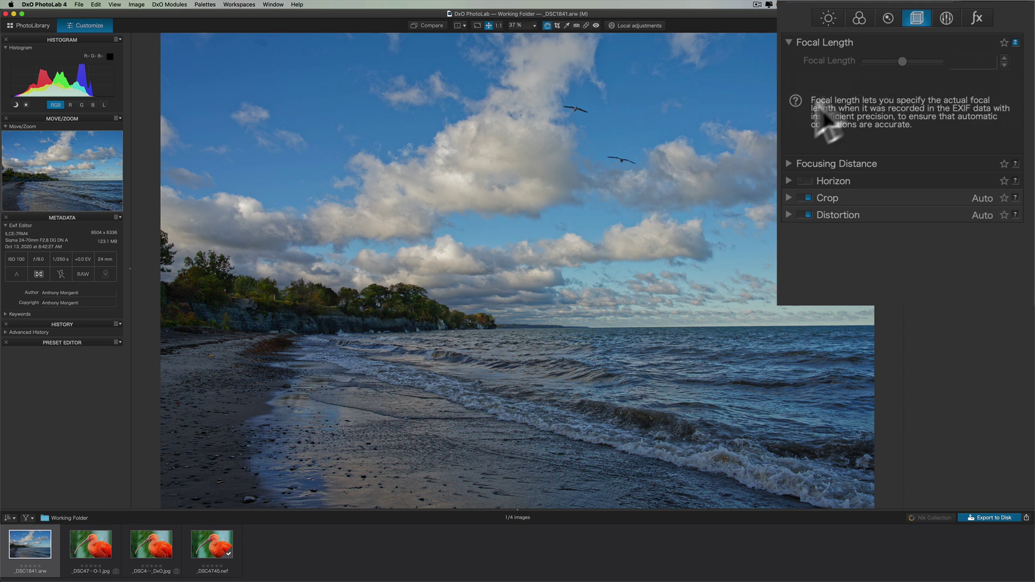
click(1016, 42)
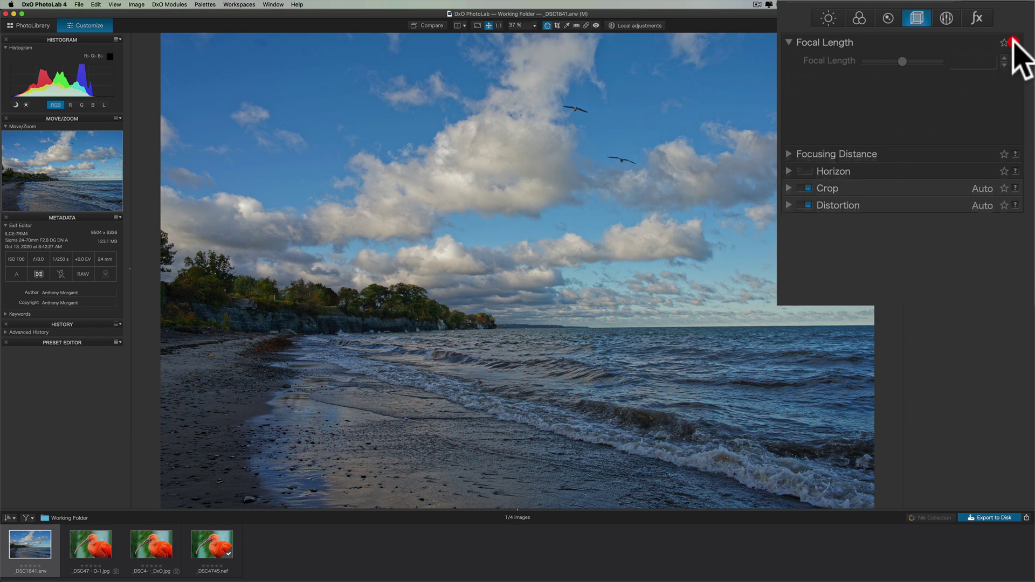
Check the White Balance settings and help in the Color tab (Custom, Temperature 5991, Tint 0).
click(859, 19)
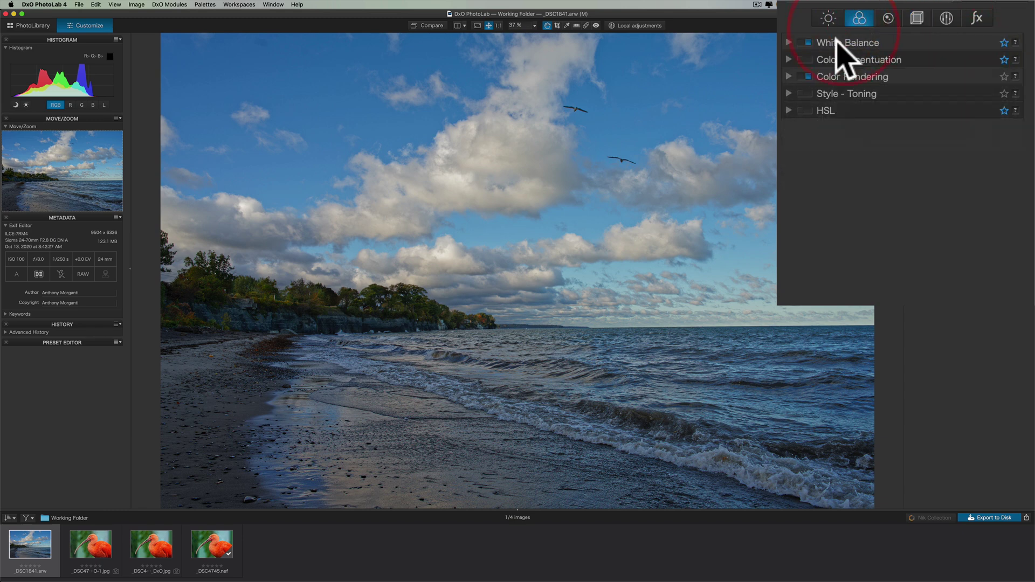
click(789, 43)
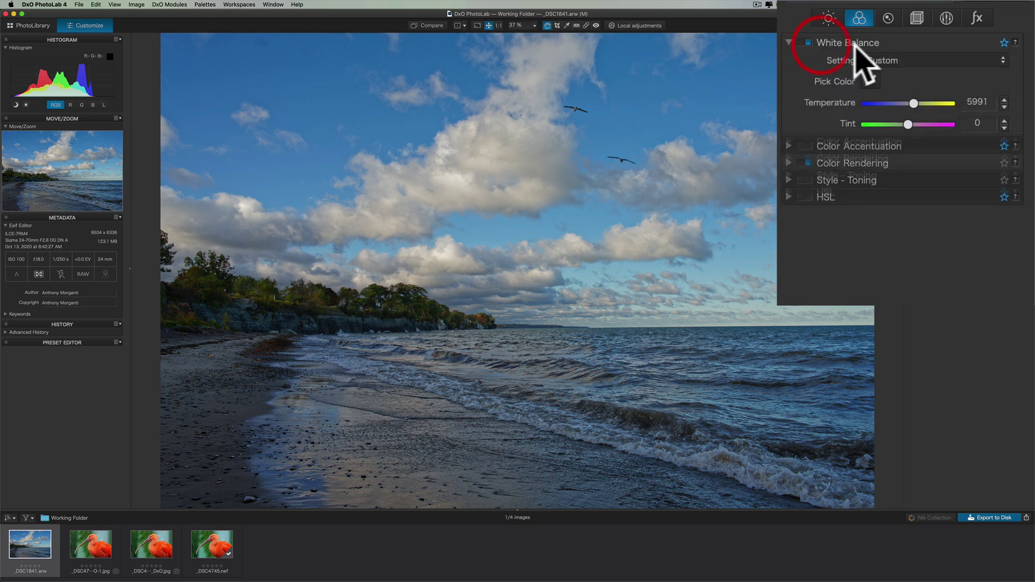
click(1016, 42)
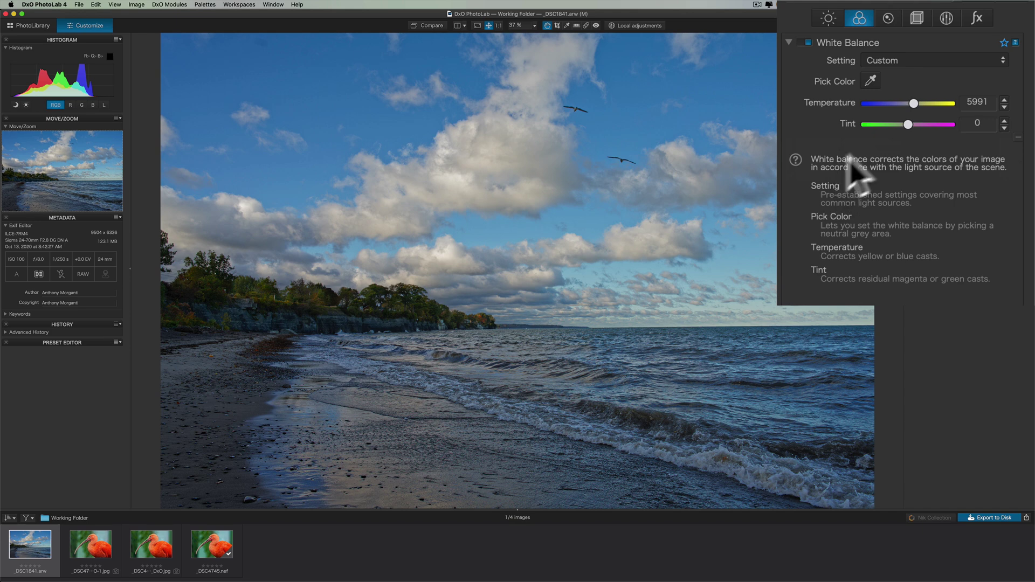
click(1016, 43)
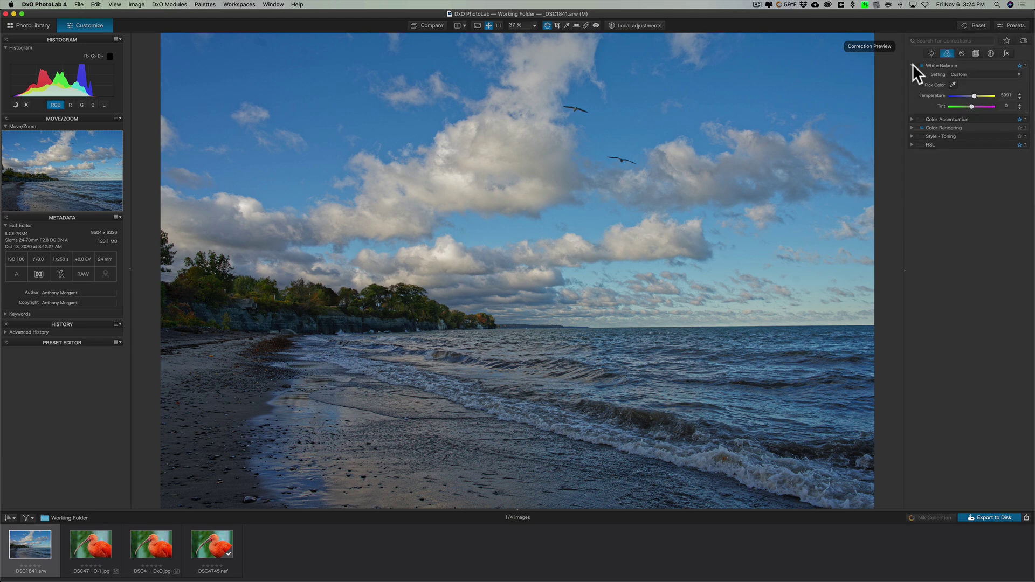
click(912, 65)
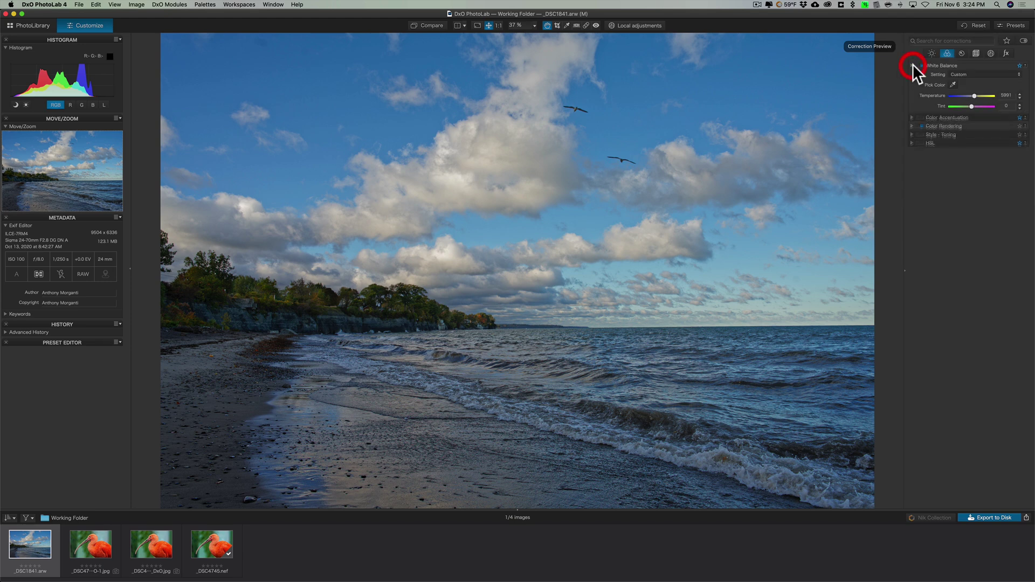